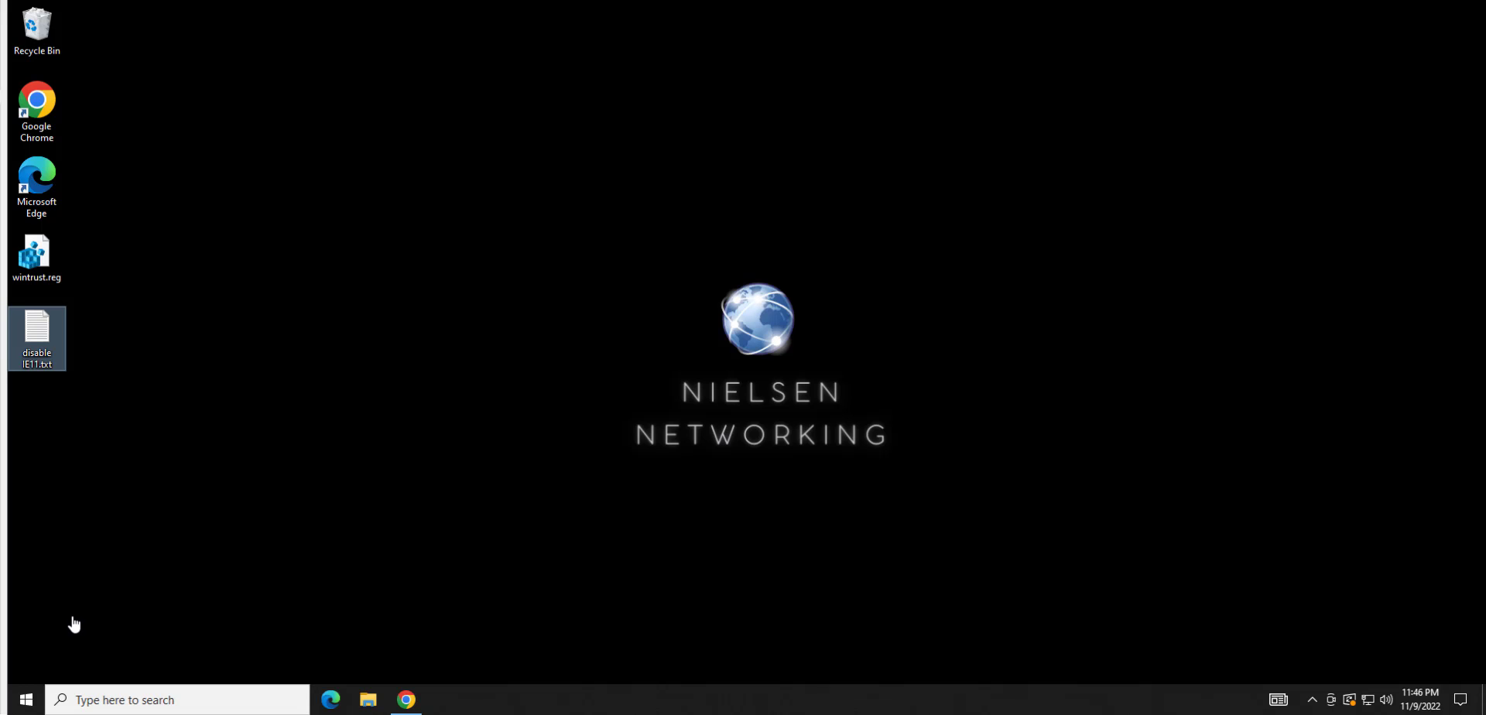
Search Windows for gpedit and open the Local Group Policy Editor
click(112, 702)
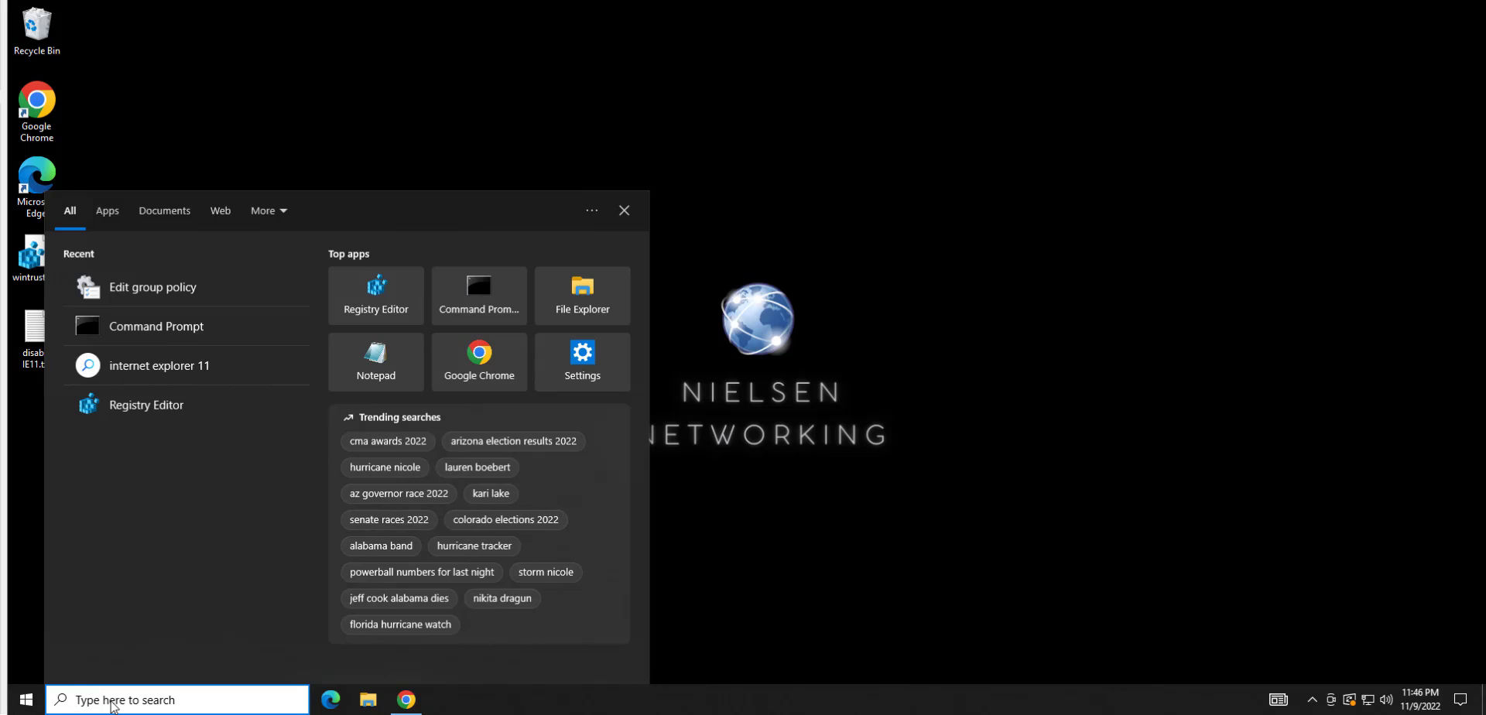
text(gpedi)
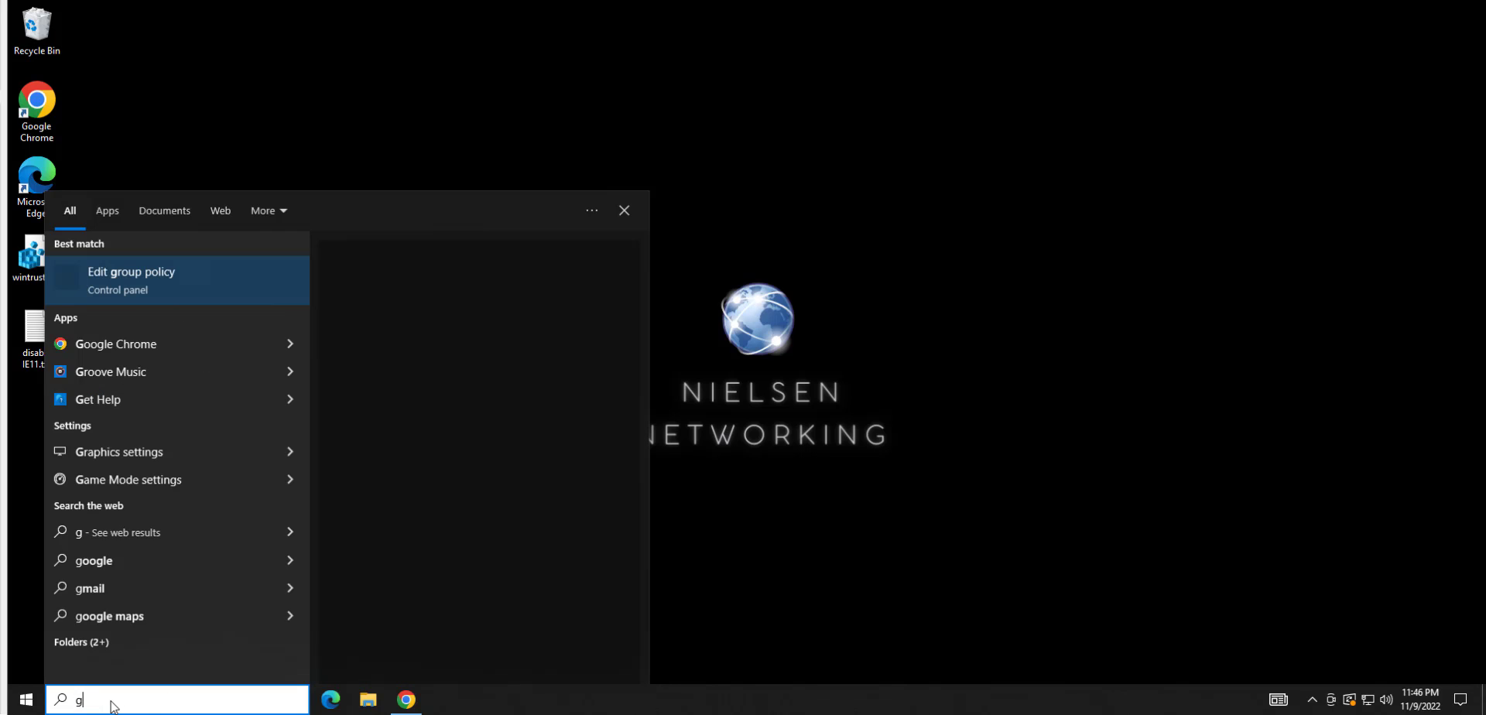
click(147, 282)
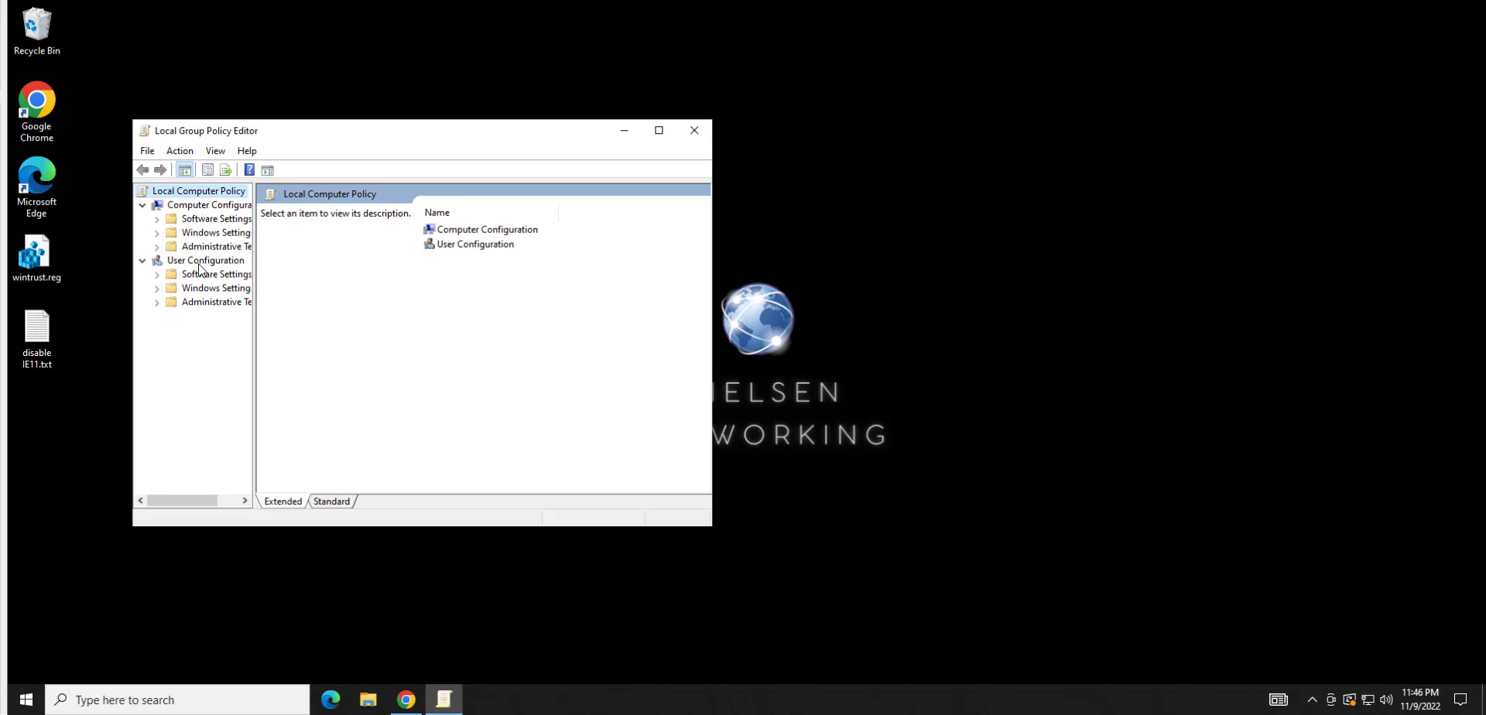
Open the Internet Explorer policies under User Configuration > Administrative Templates > Windows Components and maximize the editor window
click(205, 260)
double_click(216, 302)
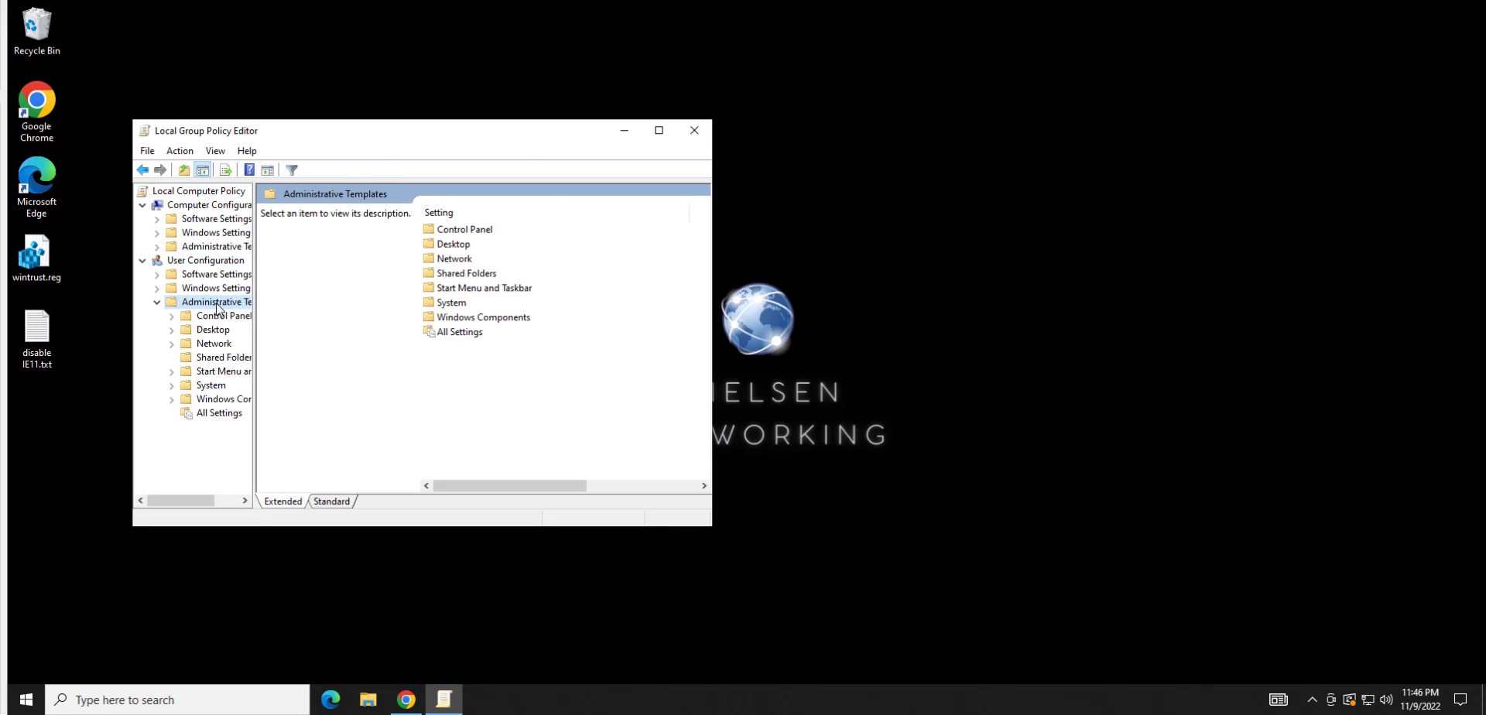
double_click(217, 400)
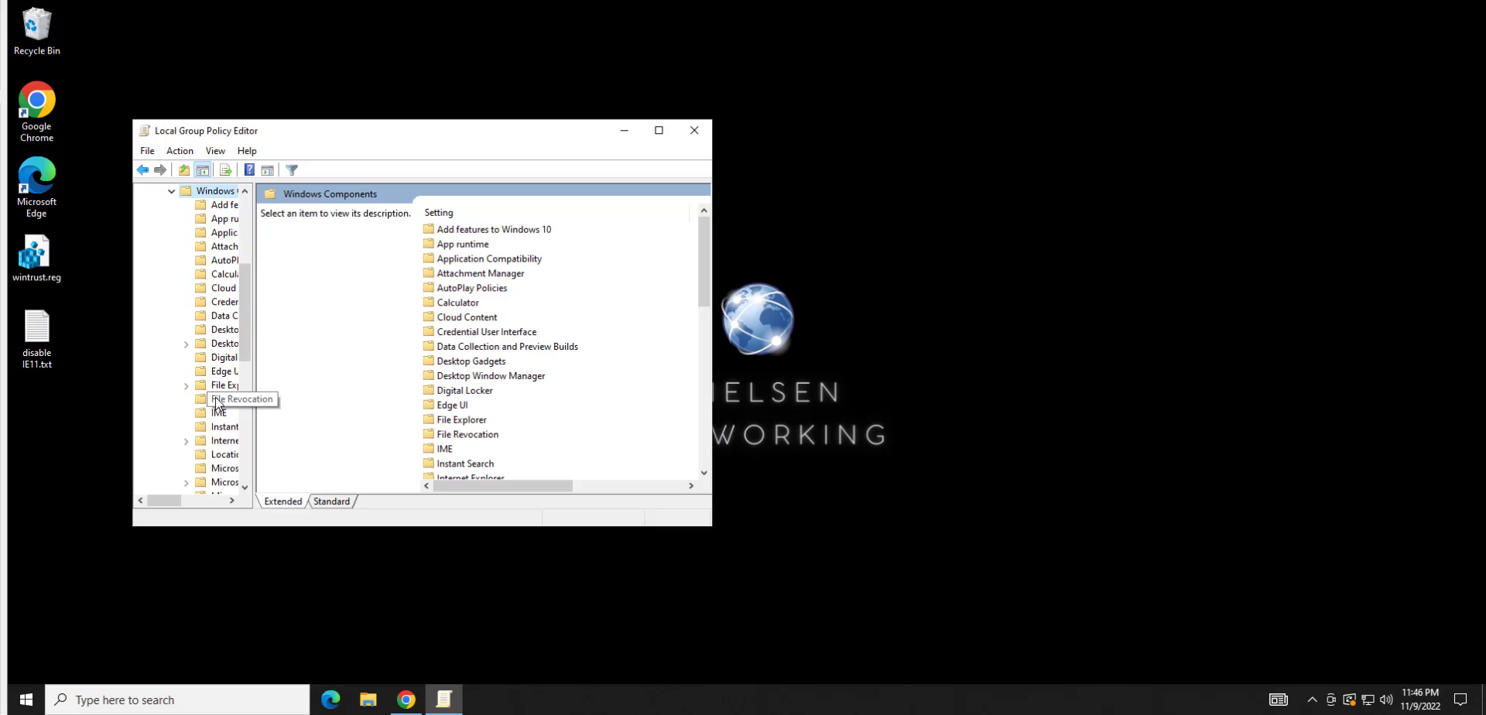
click(503, 362)
scroll(509, 368, down, 4)
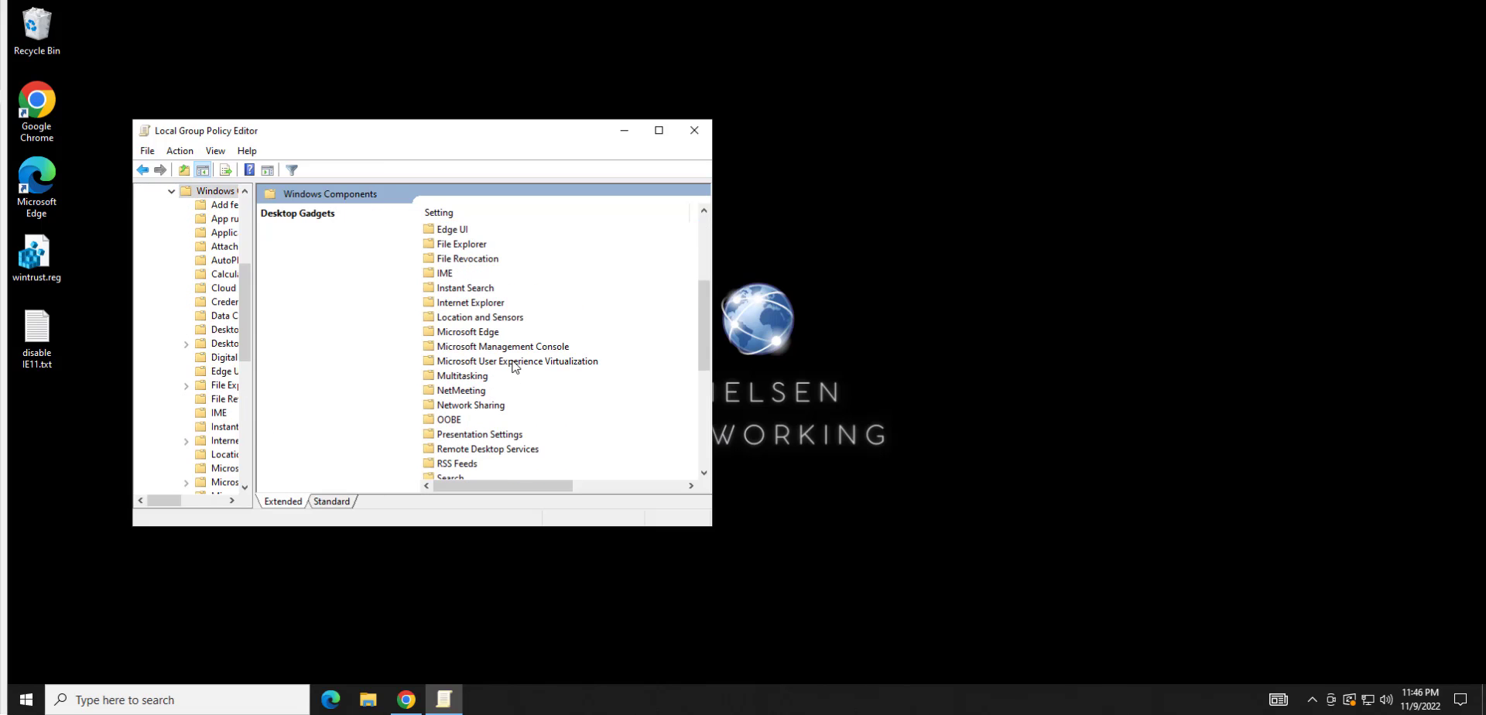
double_click(460, 304)
click(660, 131)
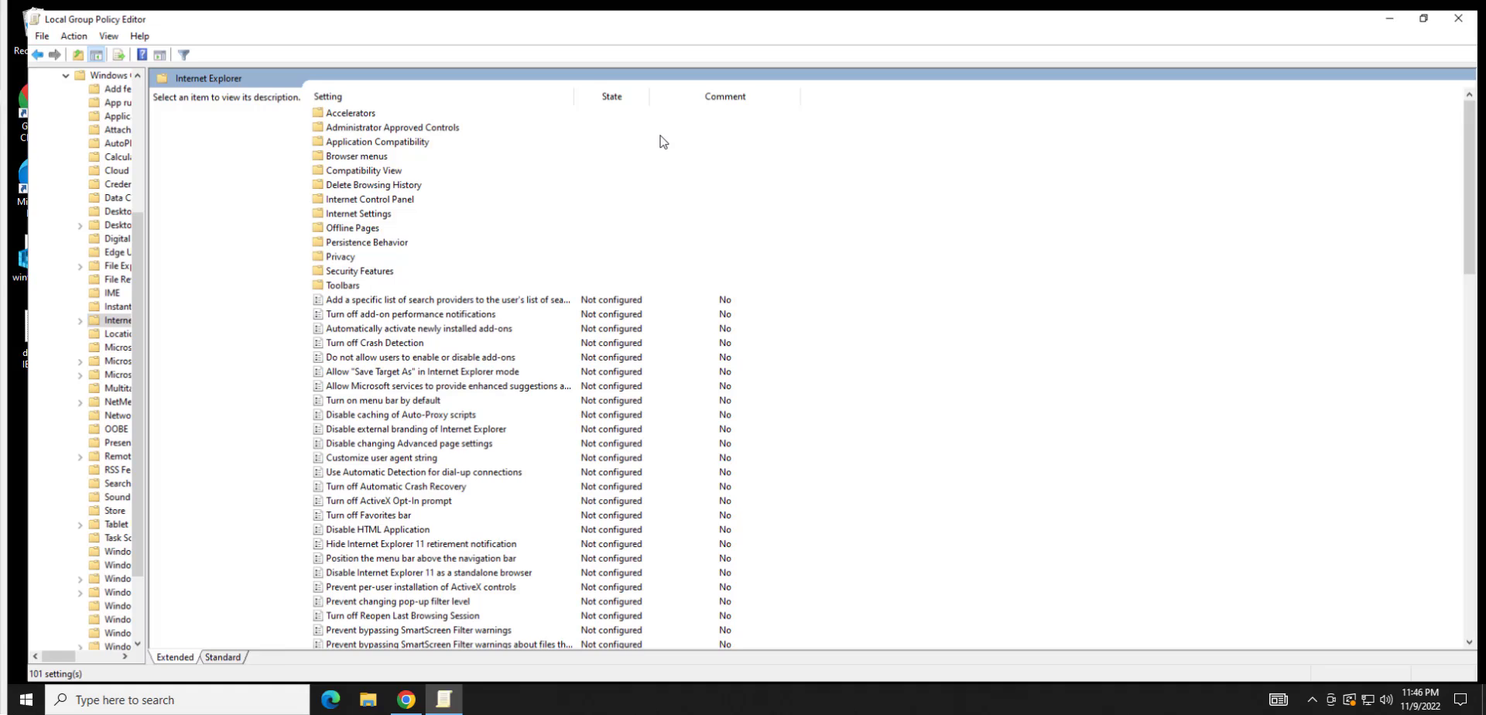
Enable the "Disable Internet Explorer 11 as a standalone browser" policy with its notification option at Never, and close the policy editor
click(401, 88)
scroll(368, 341, down, 7)
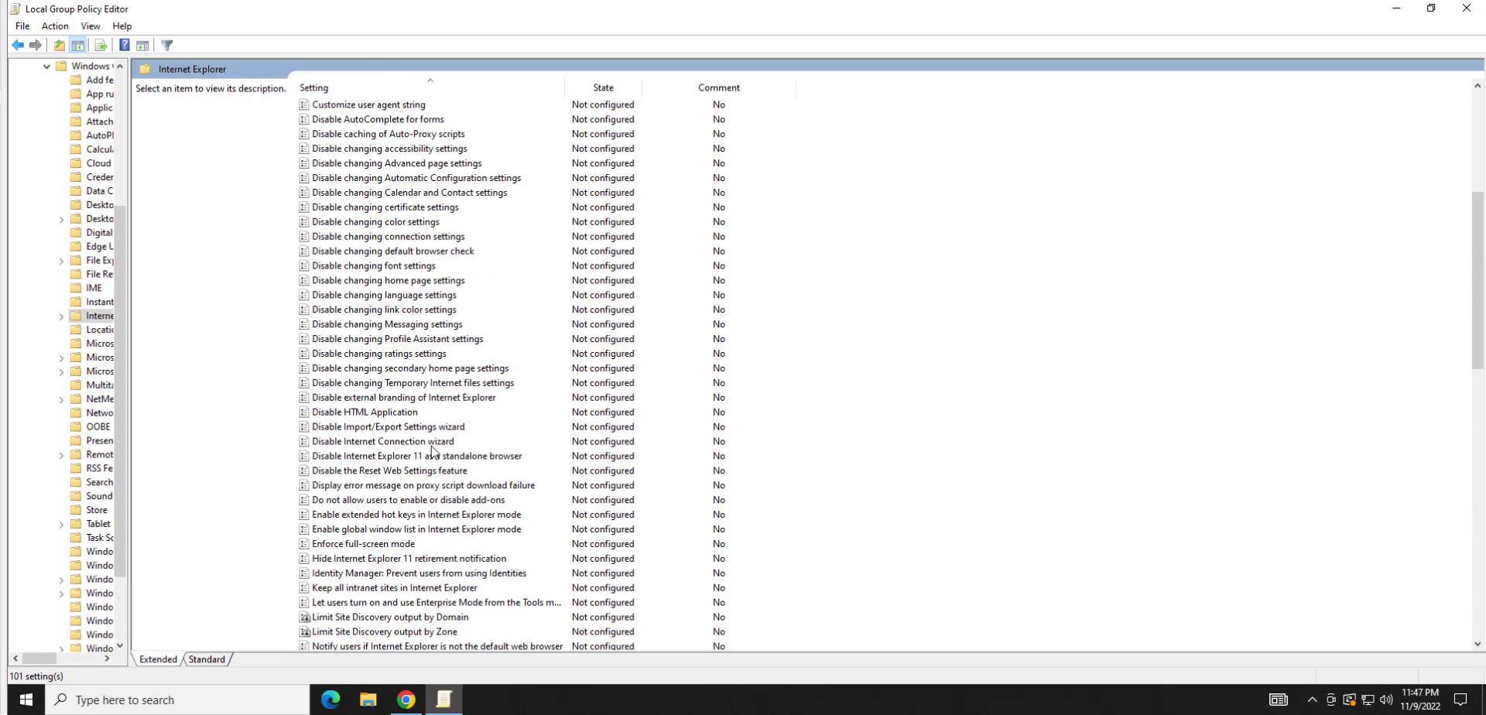
double_click(362, 463)
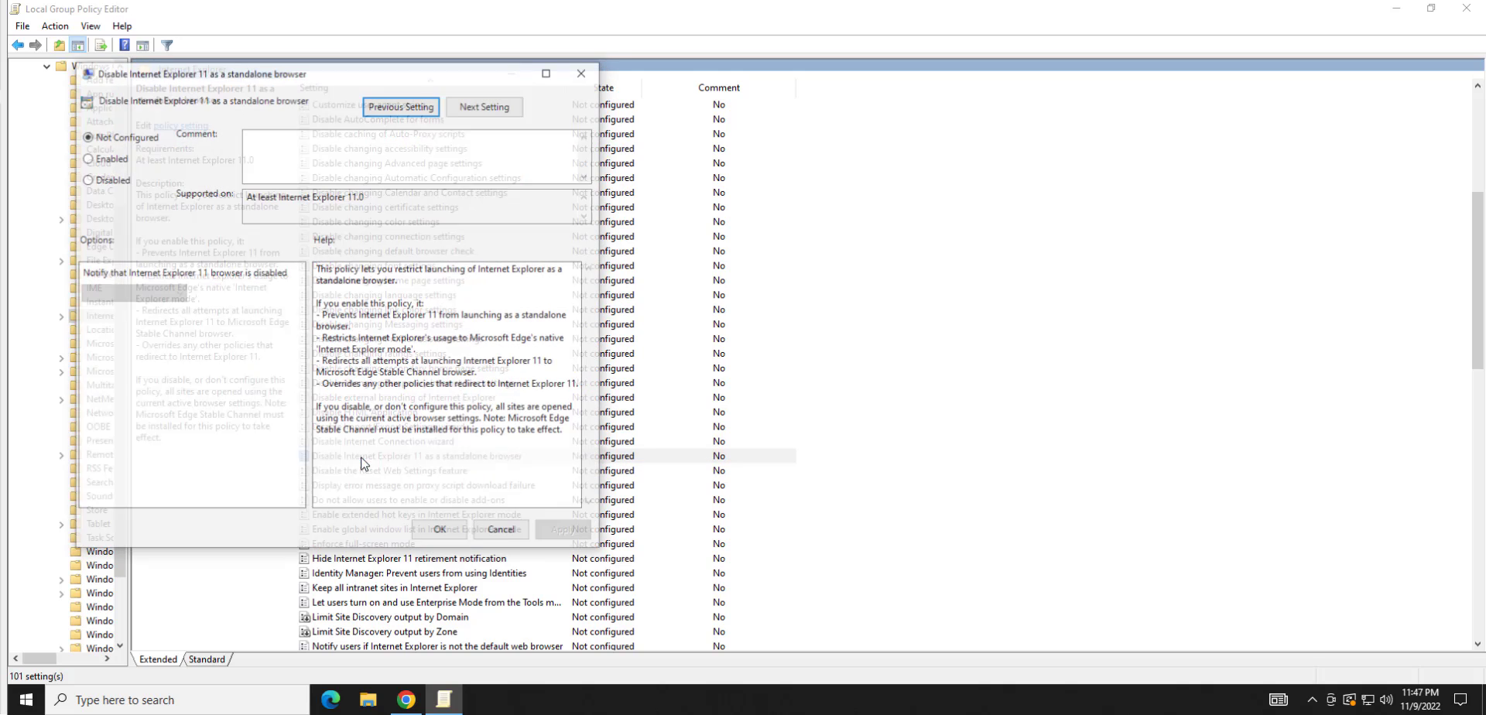
click(87, 158)
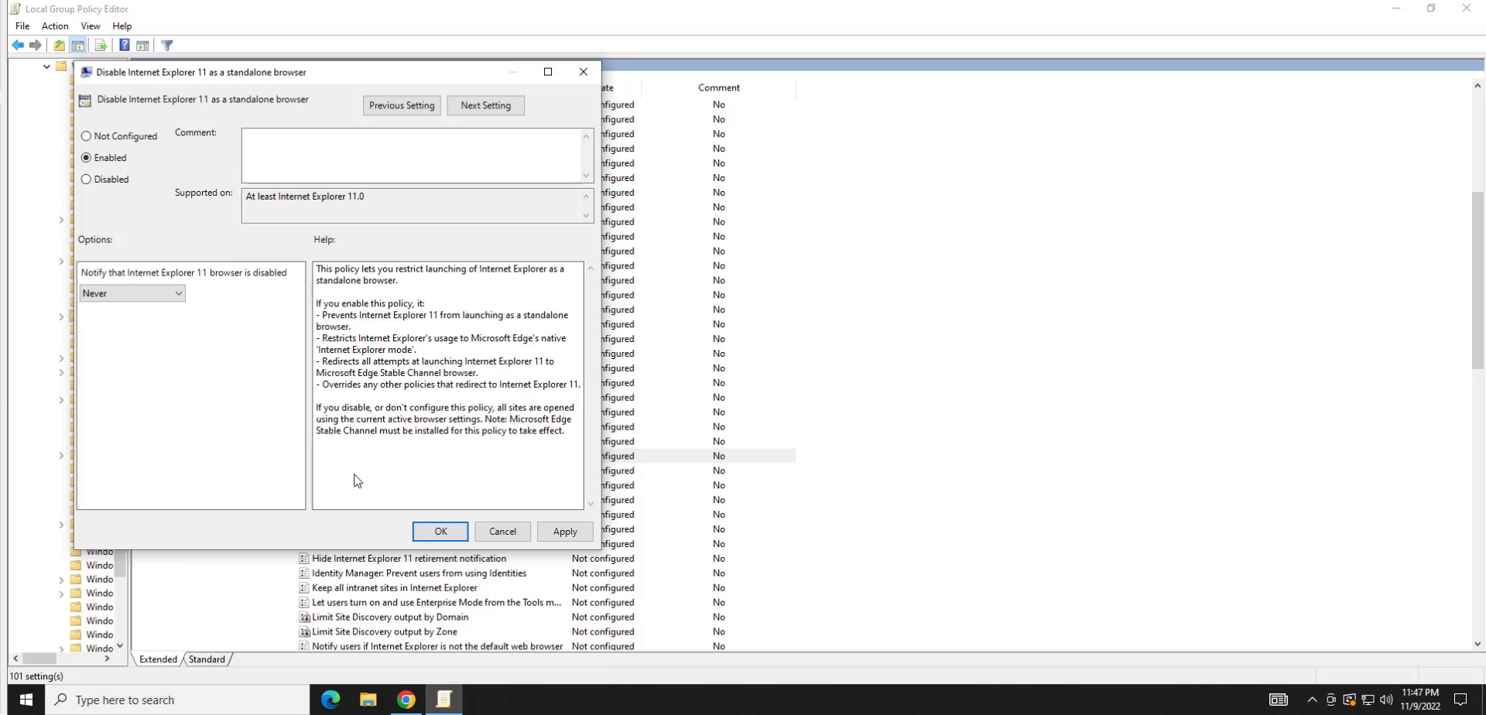
click(174, 296)
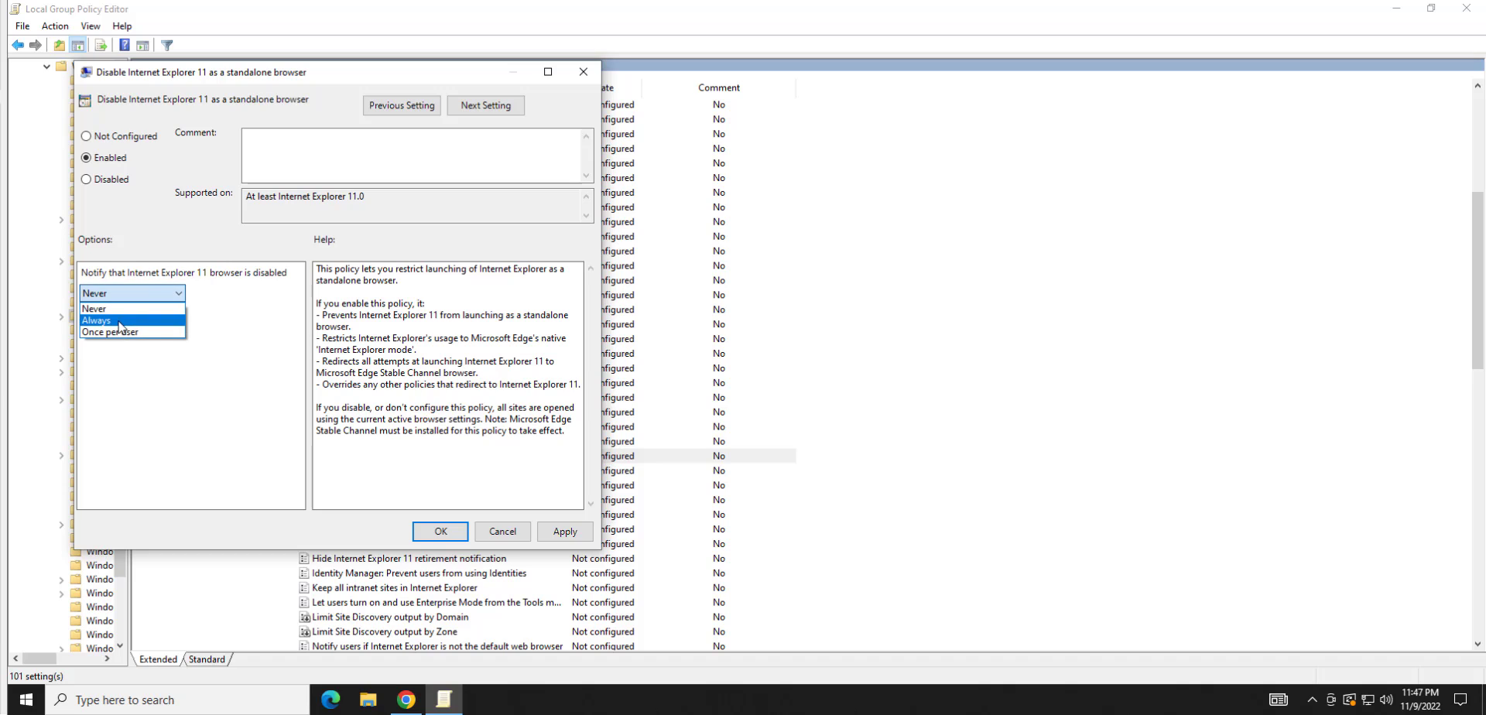
click(521, 478)
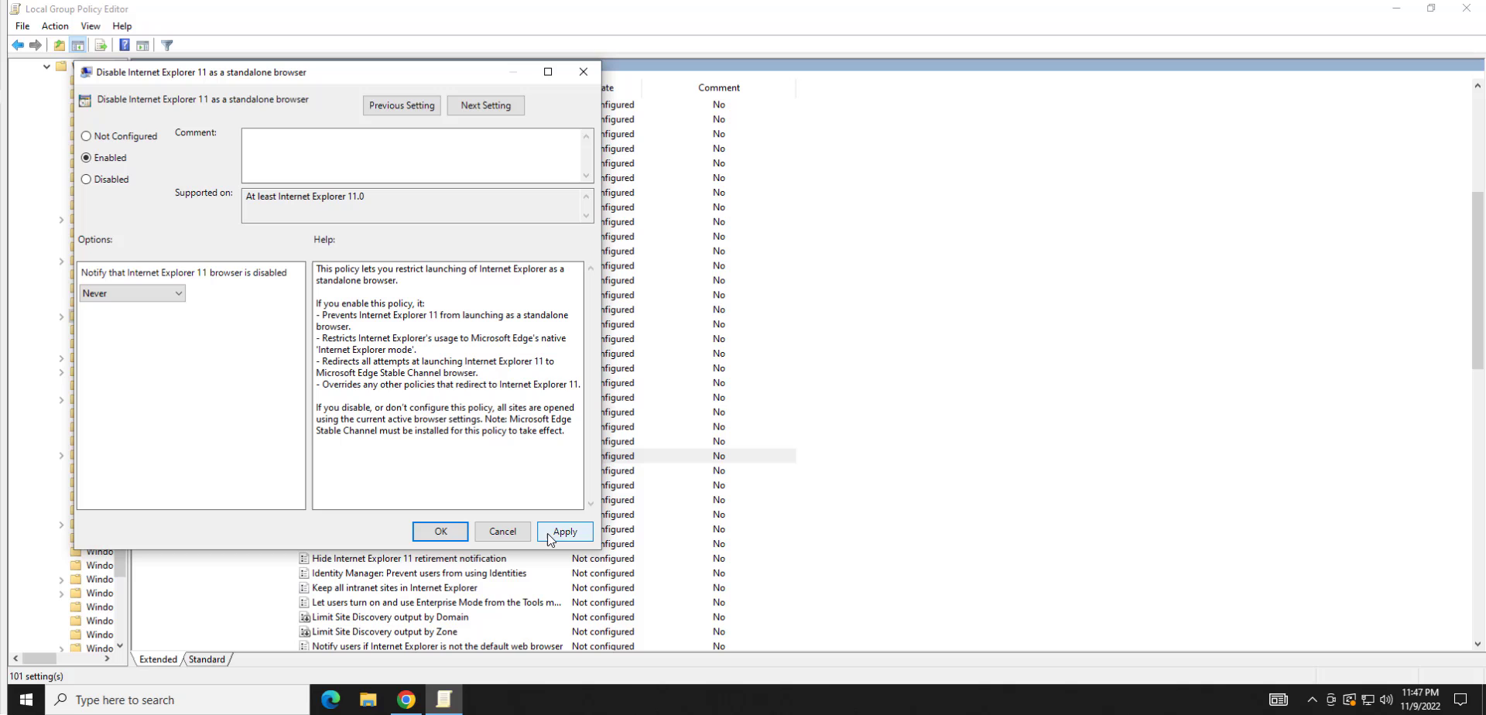
click(441, 531)
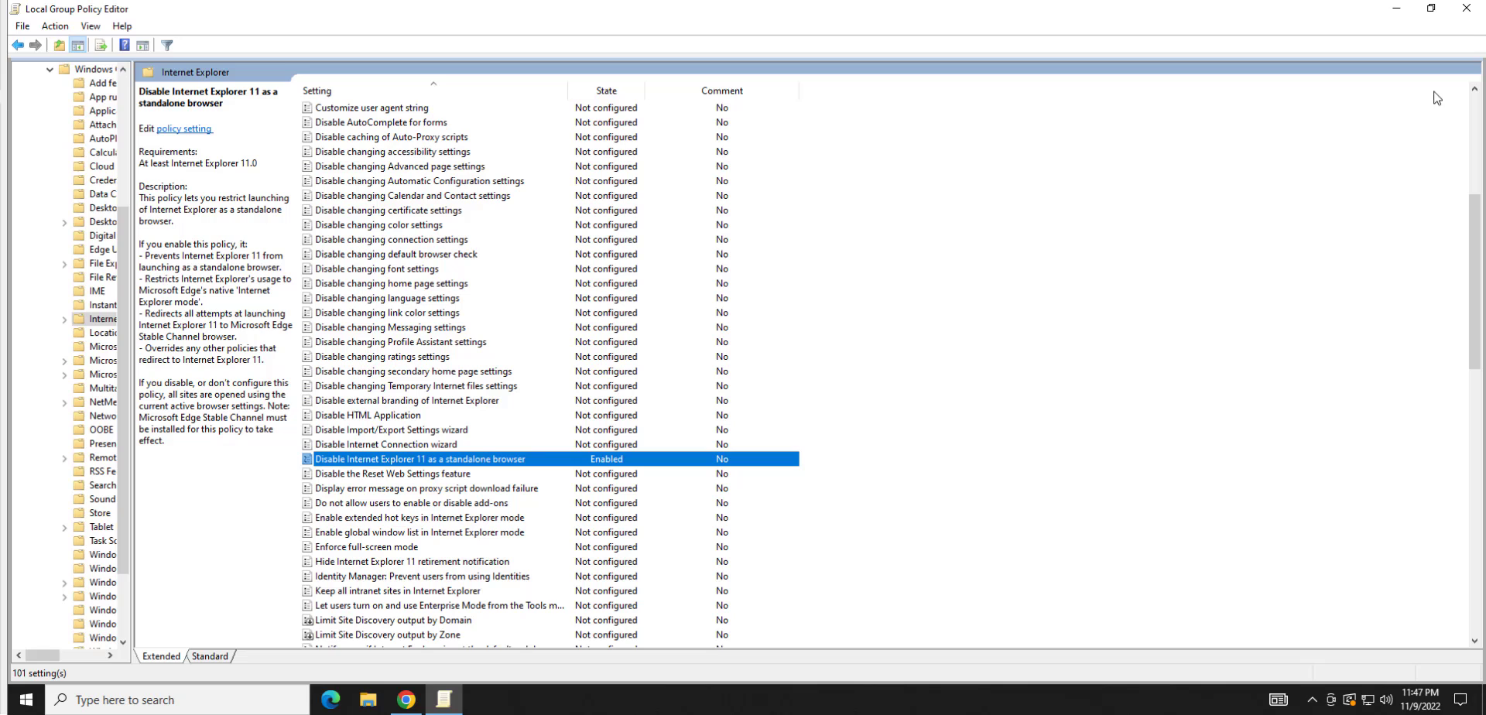
click(1467, 9)
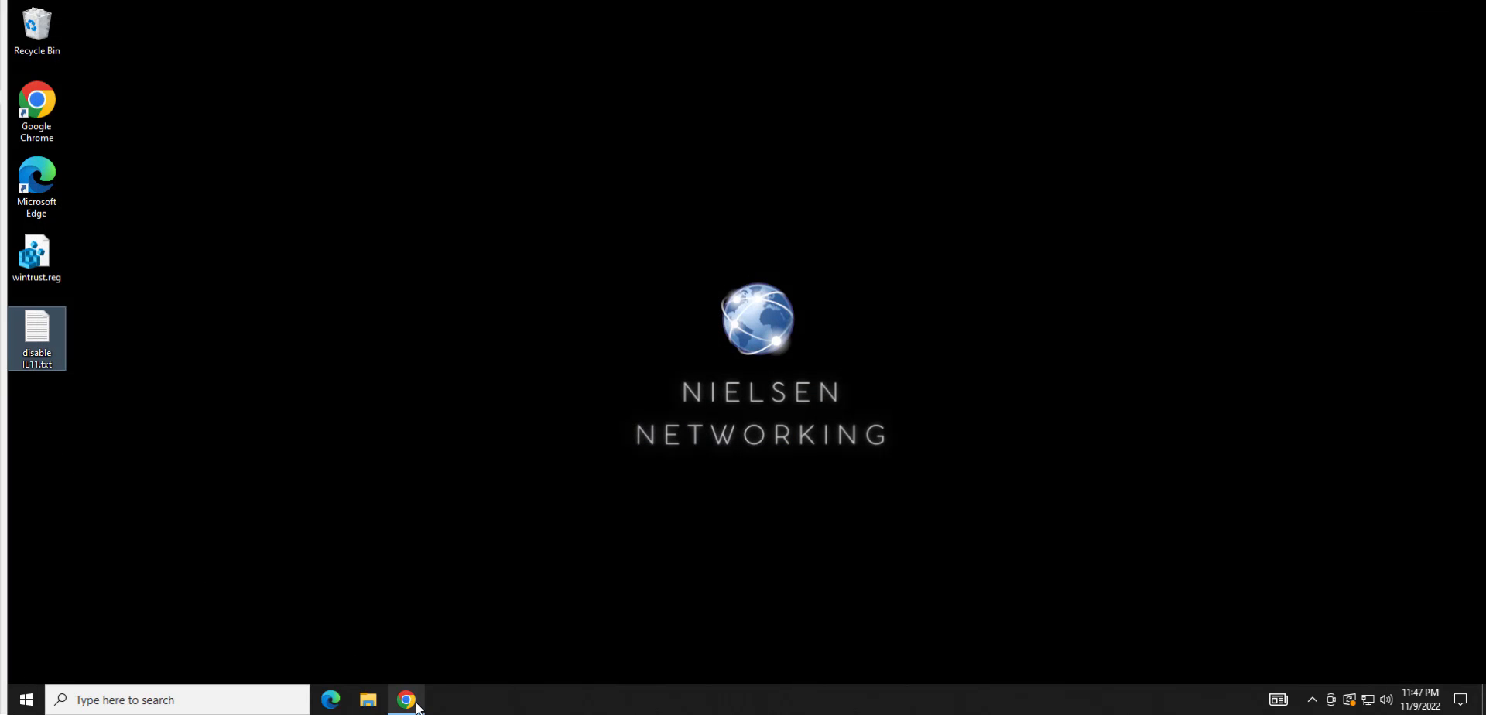
Switch to Chrome, go back to the Microsoft Learn article on creating and managing the Central Store, and copy its web address
mouse_move(413, 704)
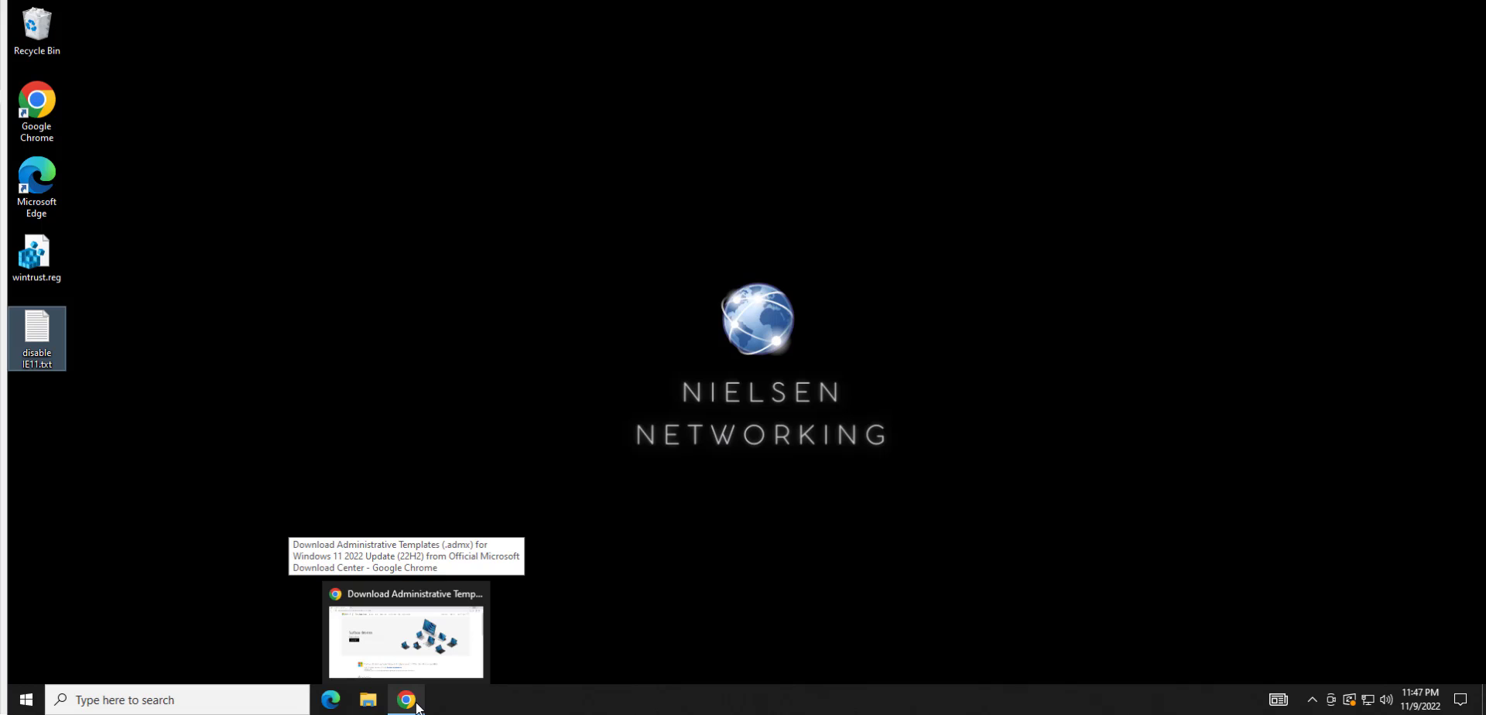
click(407, 700)
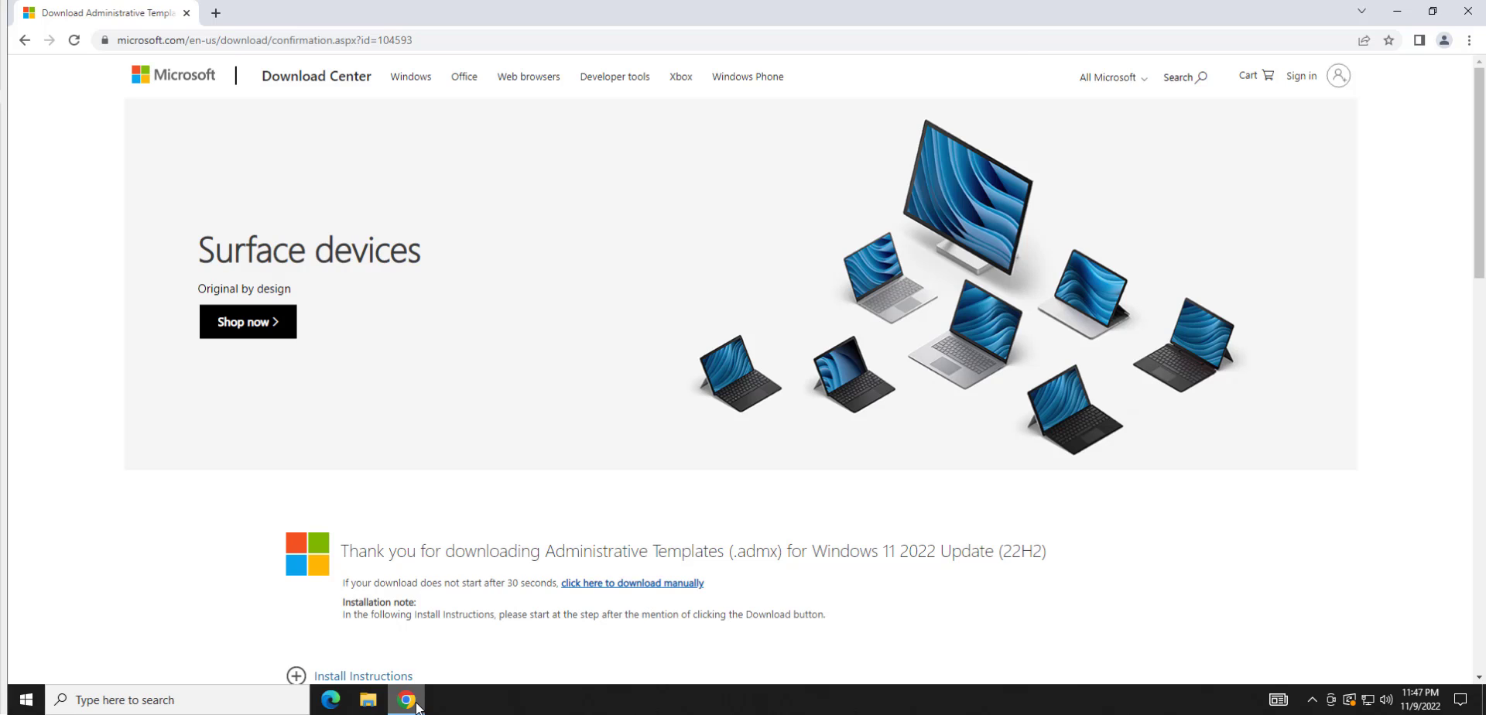
click(23, 41)
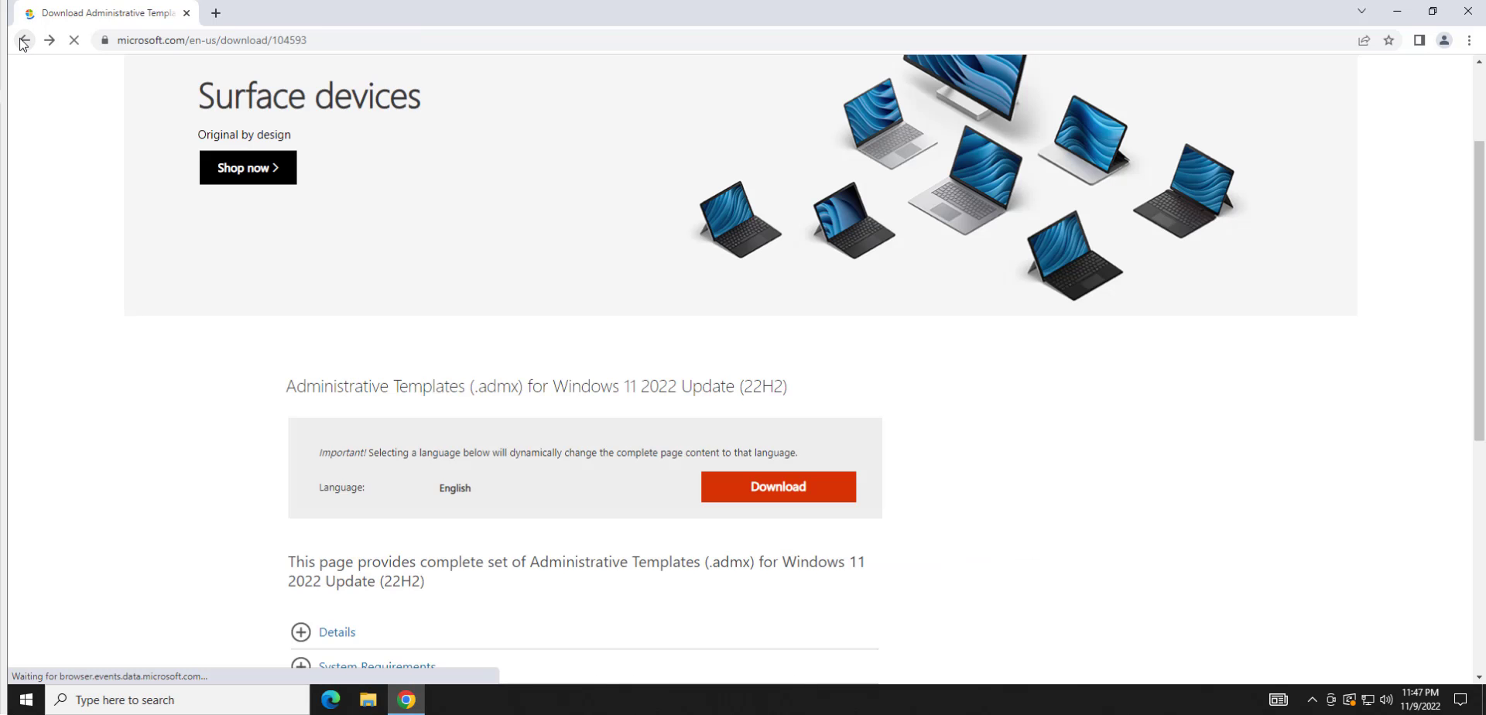
click(24, 41)
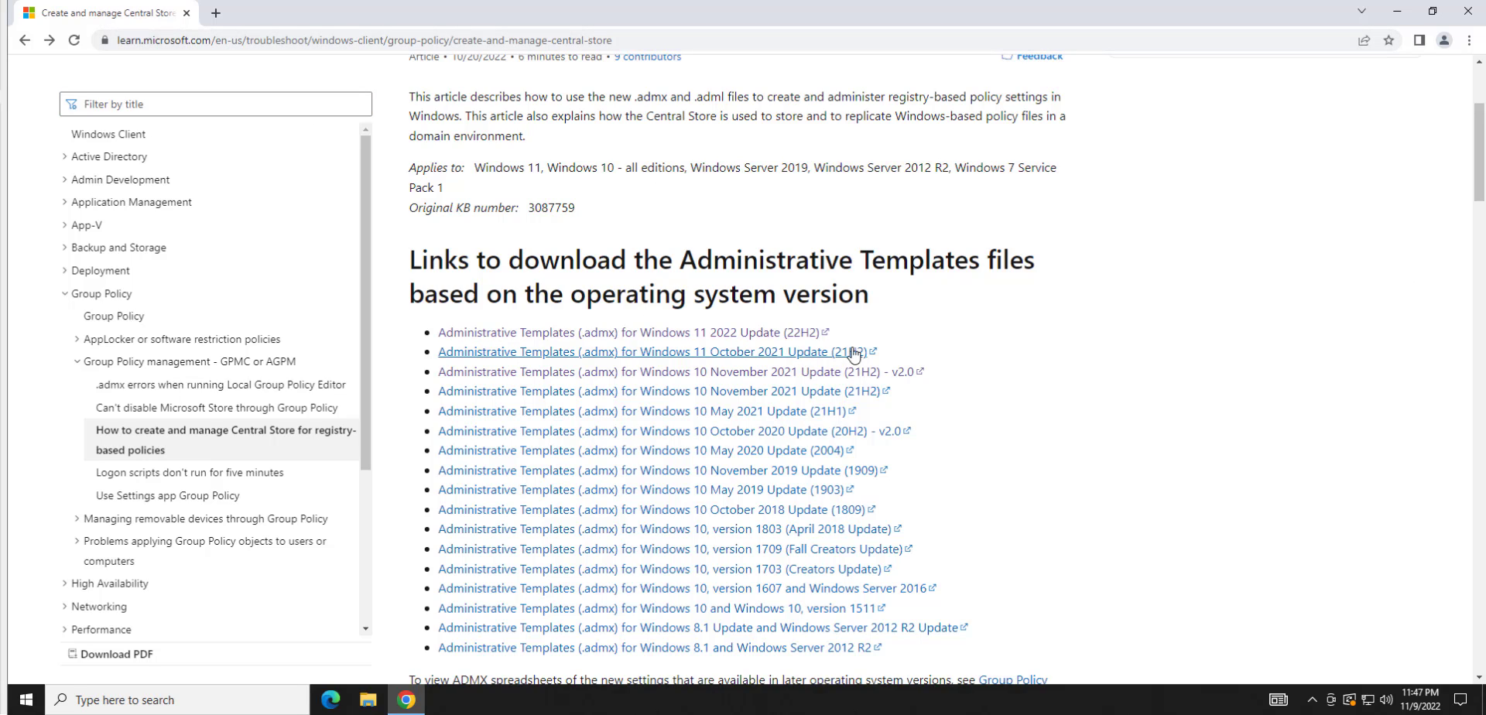
click(272, 40)
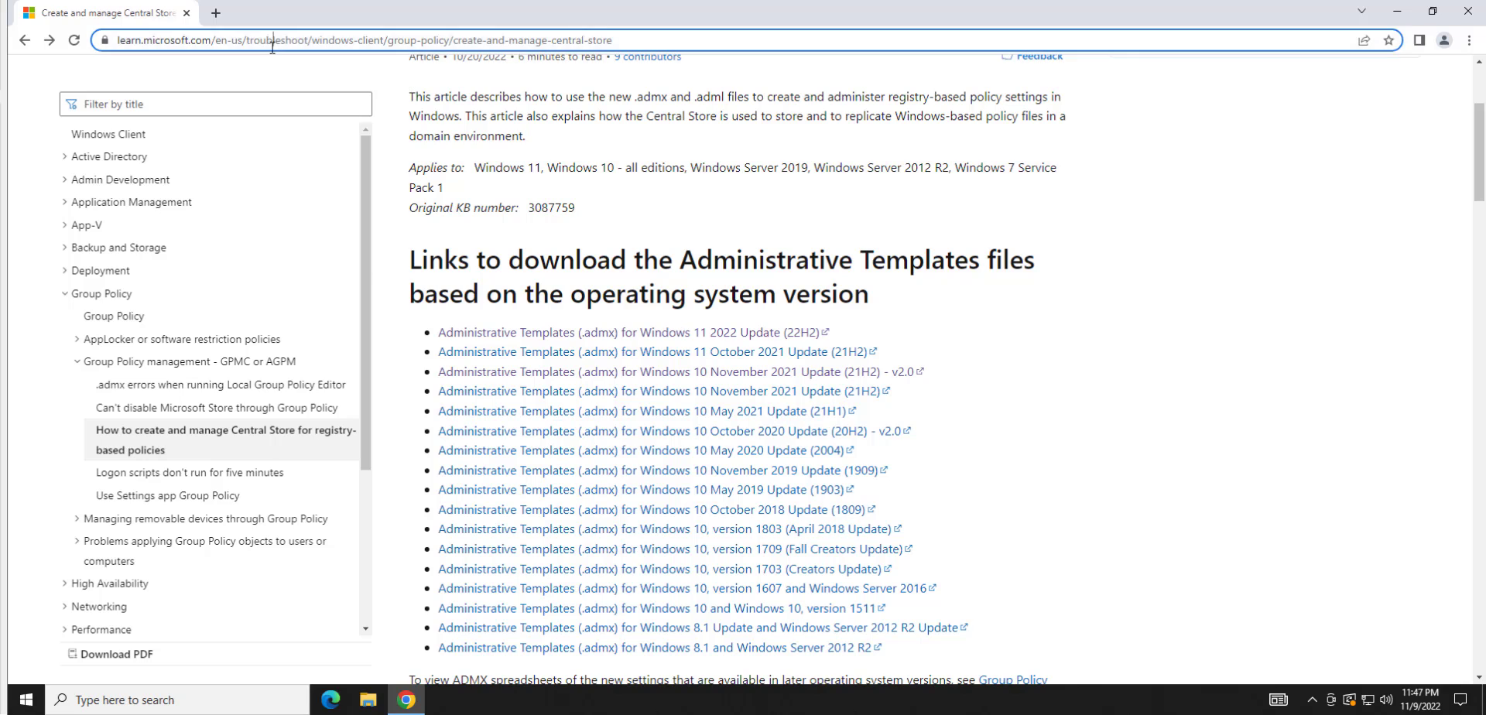
right_click(272, 45)
click(354, 130)
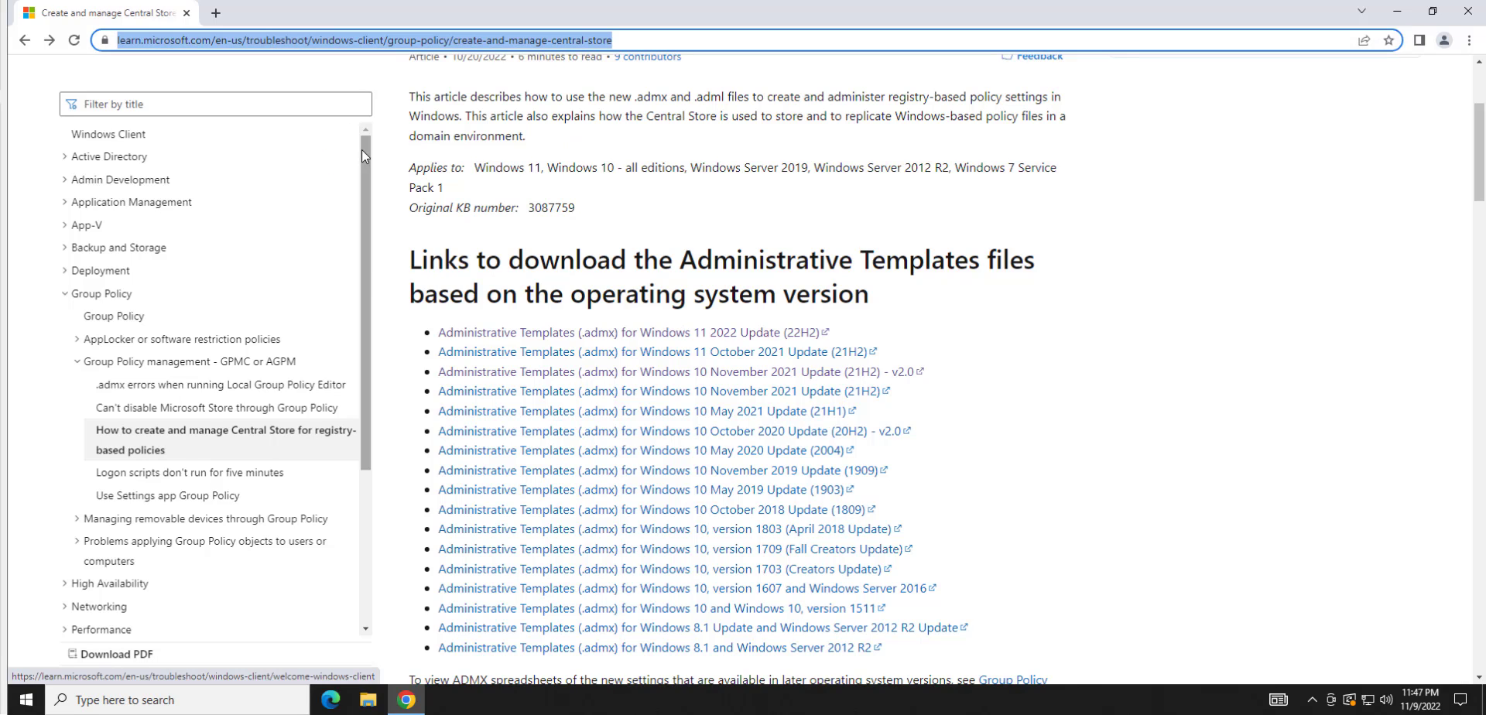
Download the Administrative Templates (.admx) for Windows 10 November 2021 Update (21H2) - v2.0 and close the browser
click(689, 380)
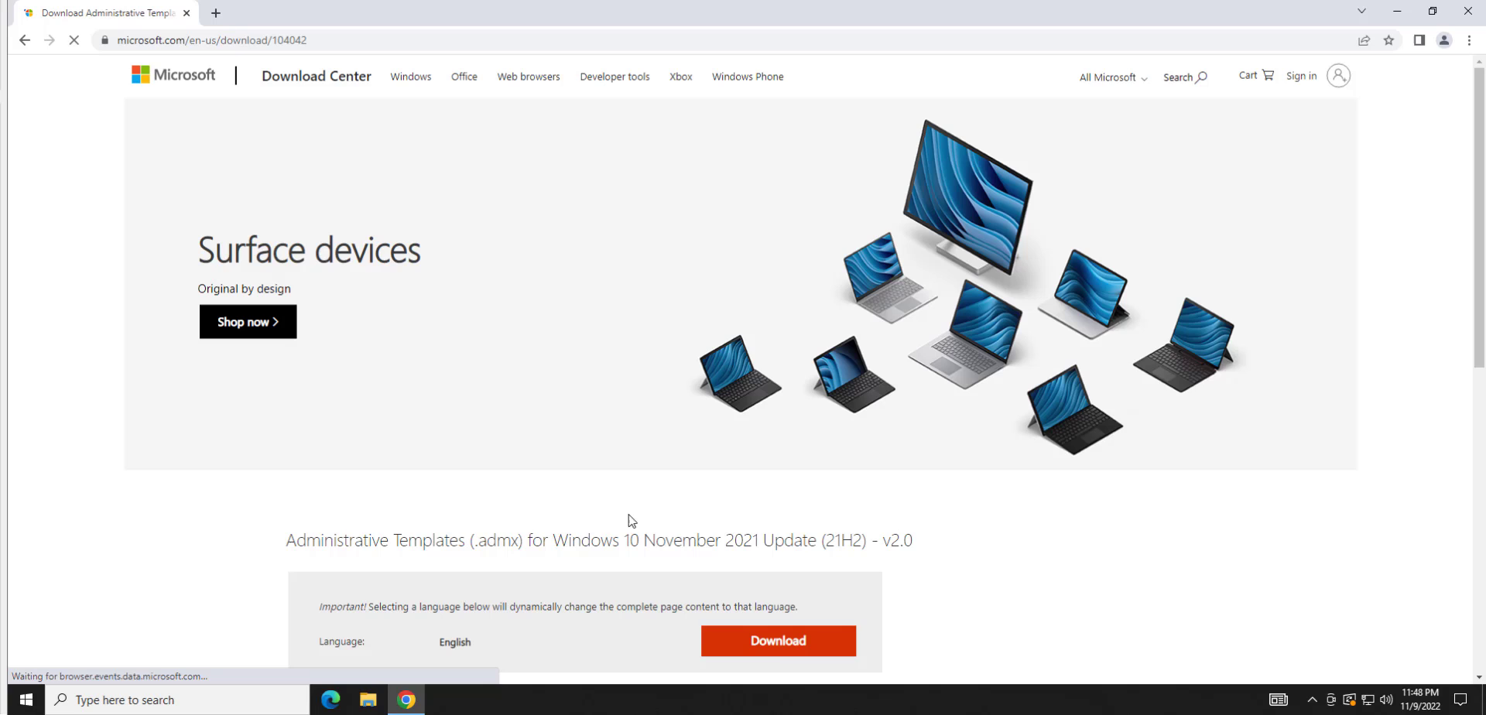
click(777, 645)
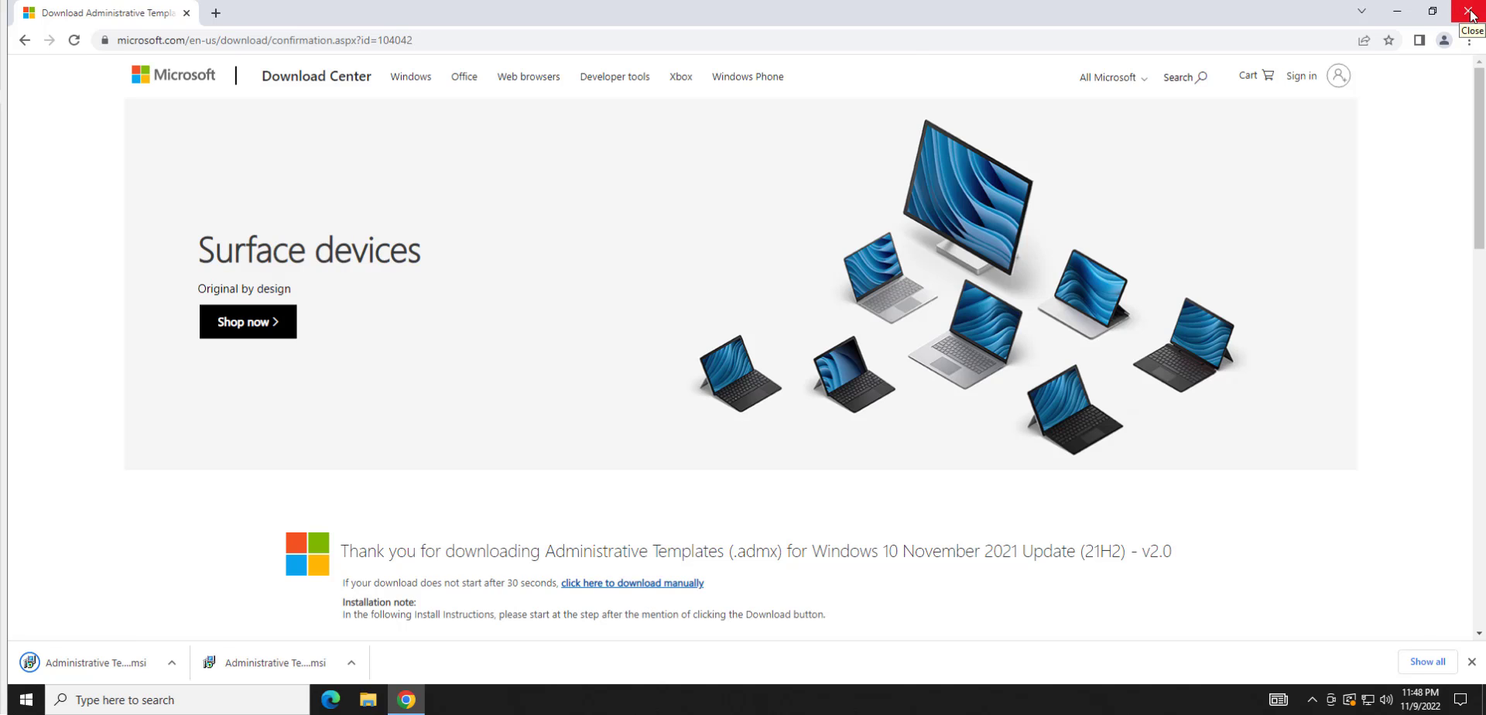
mouse_move(688, 129)
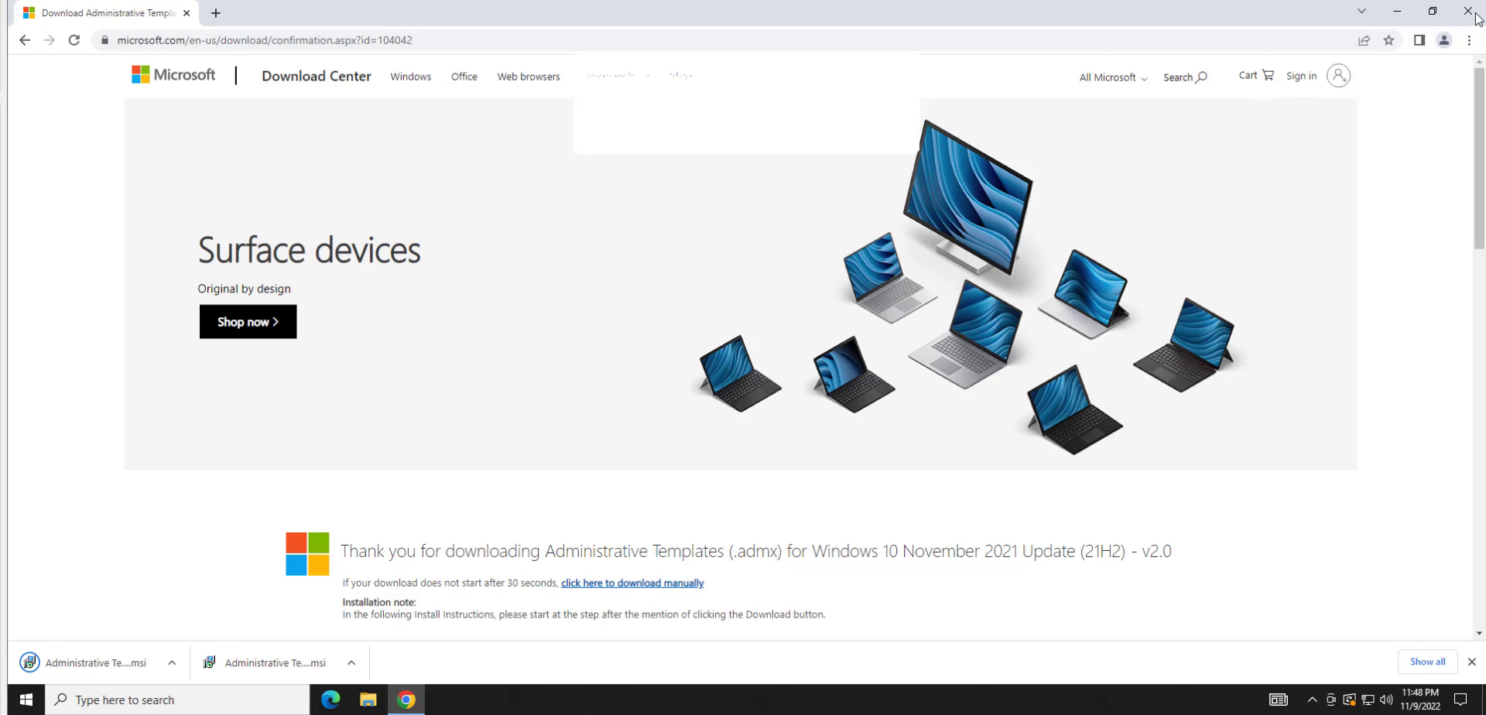
key(alt+F4)
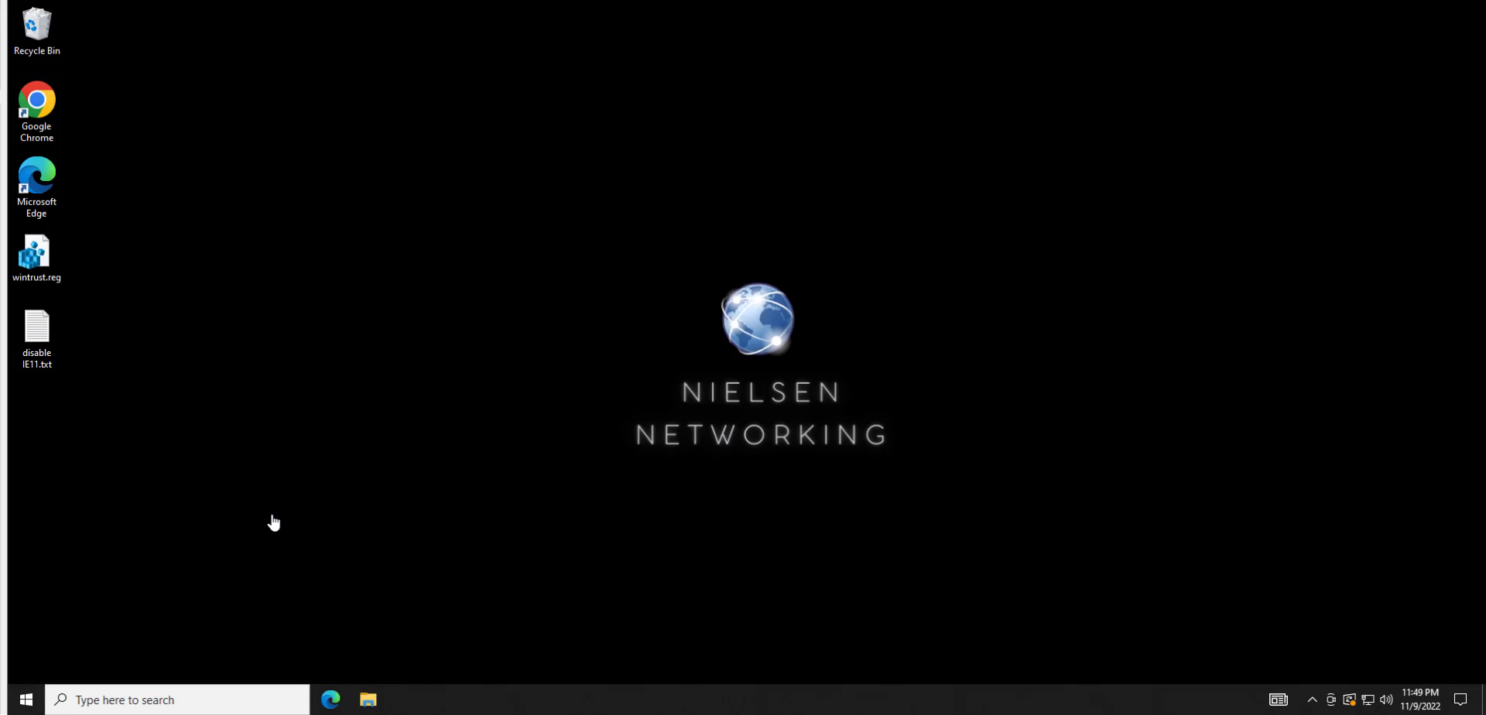
Open disable IE11.txt from the desktop and copy the dism /Remove-Capability command for Internet Explorer 11
double_click(39, 340)
drag(586, 67, 23, 60)
right_click(39, 68)
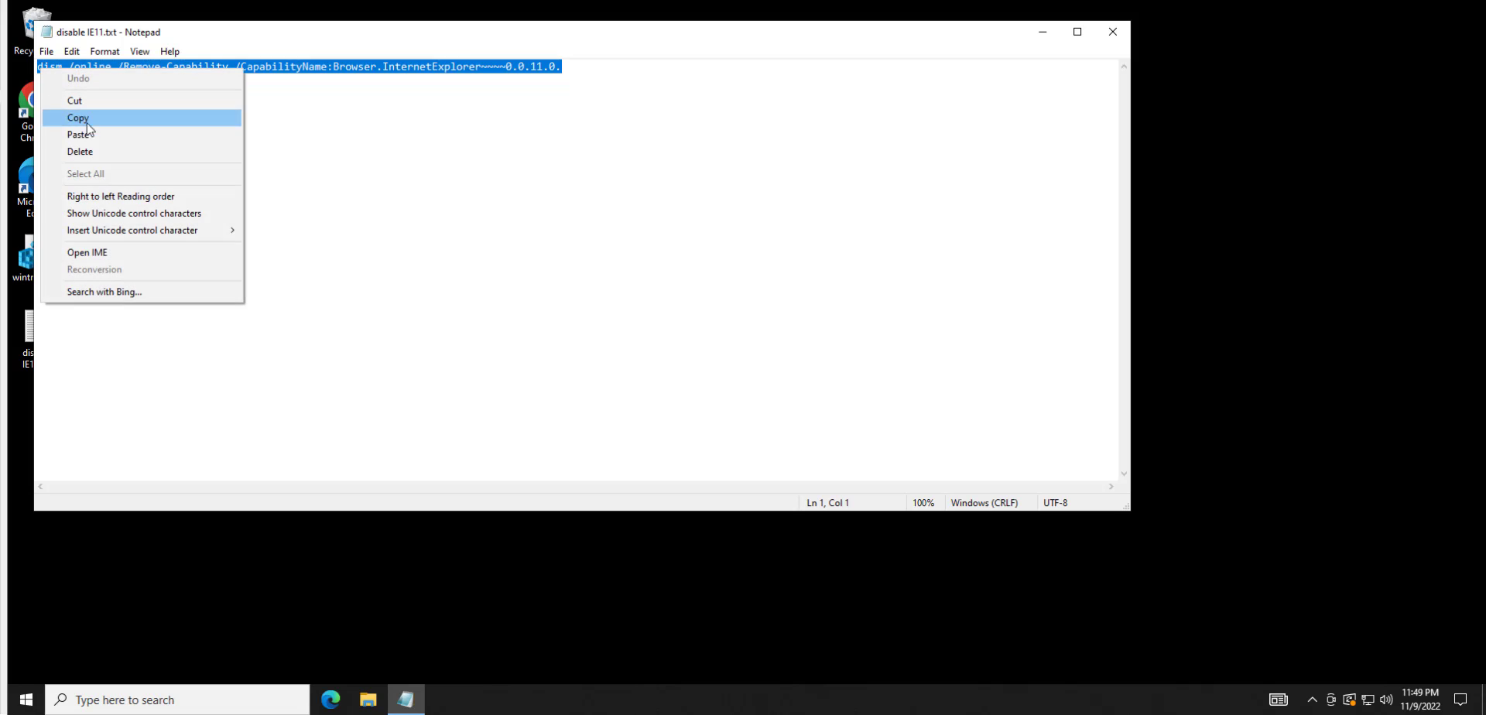
click(78, 118)
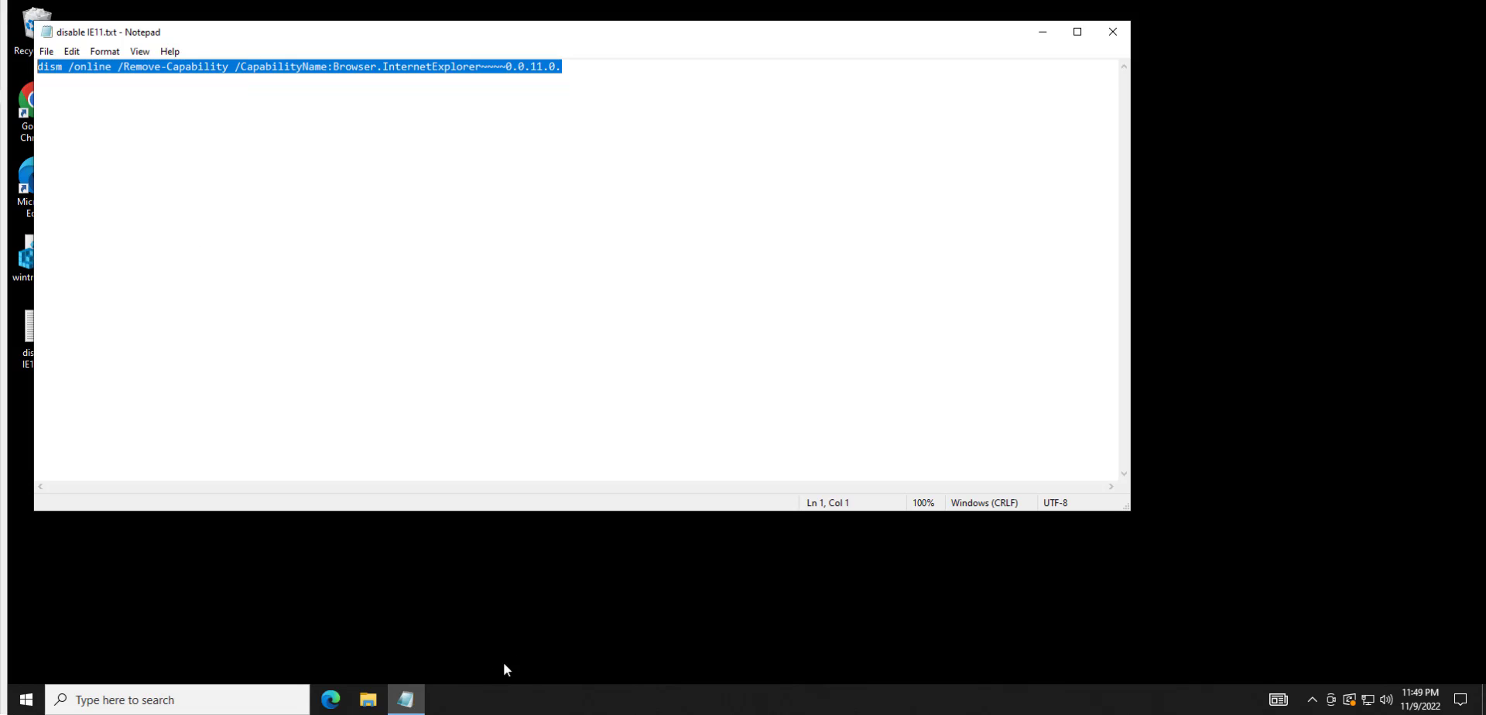
Try to run the copied DISM command in a standard Command Prompt, and close that window
click(35, 704)
text(mcd)
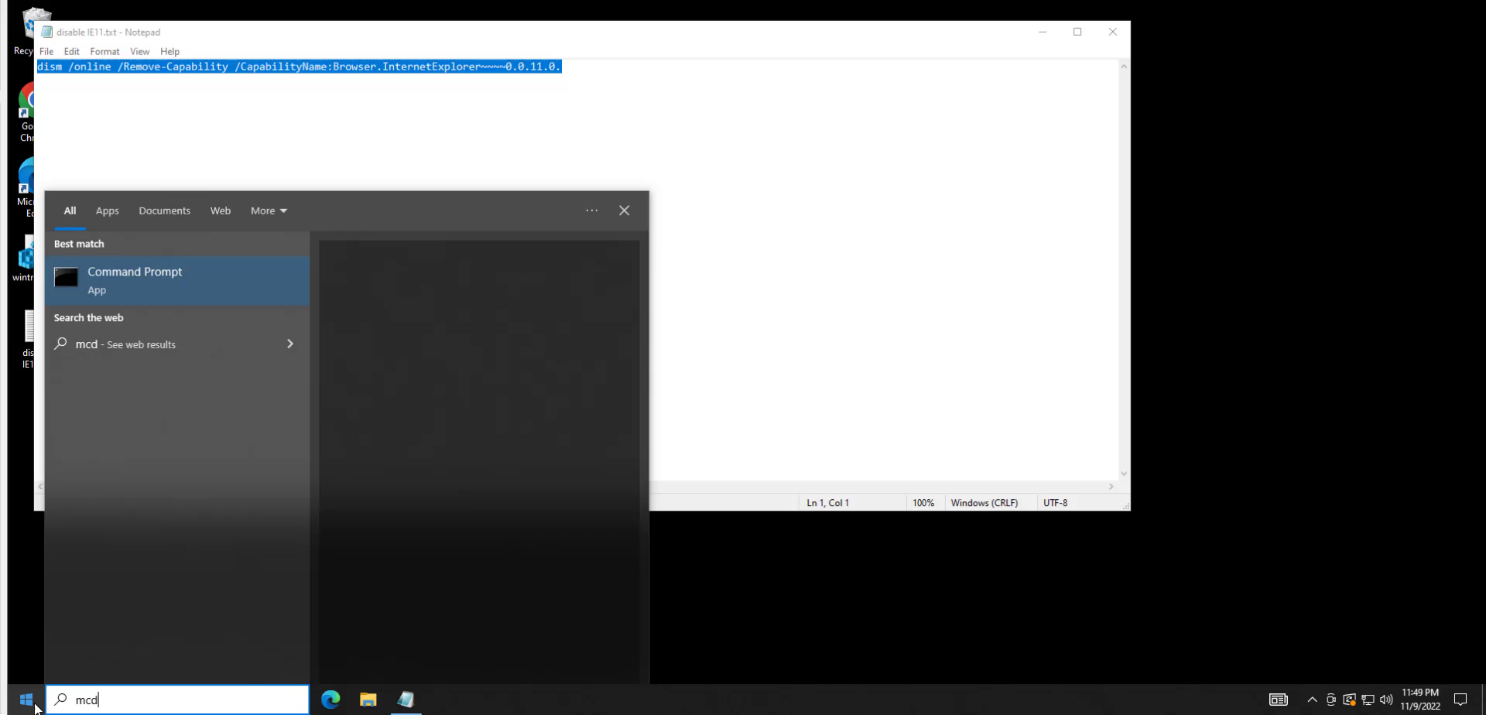
key(Return)
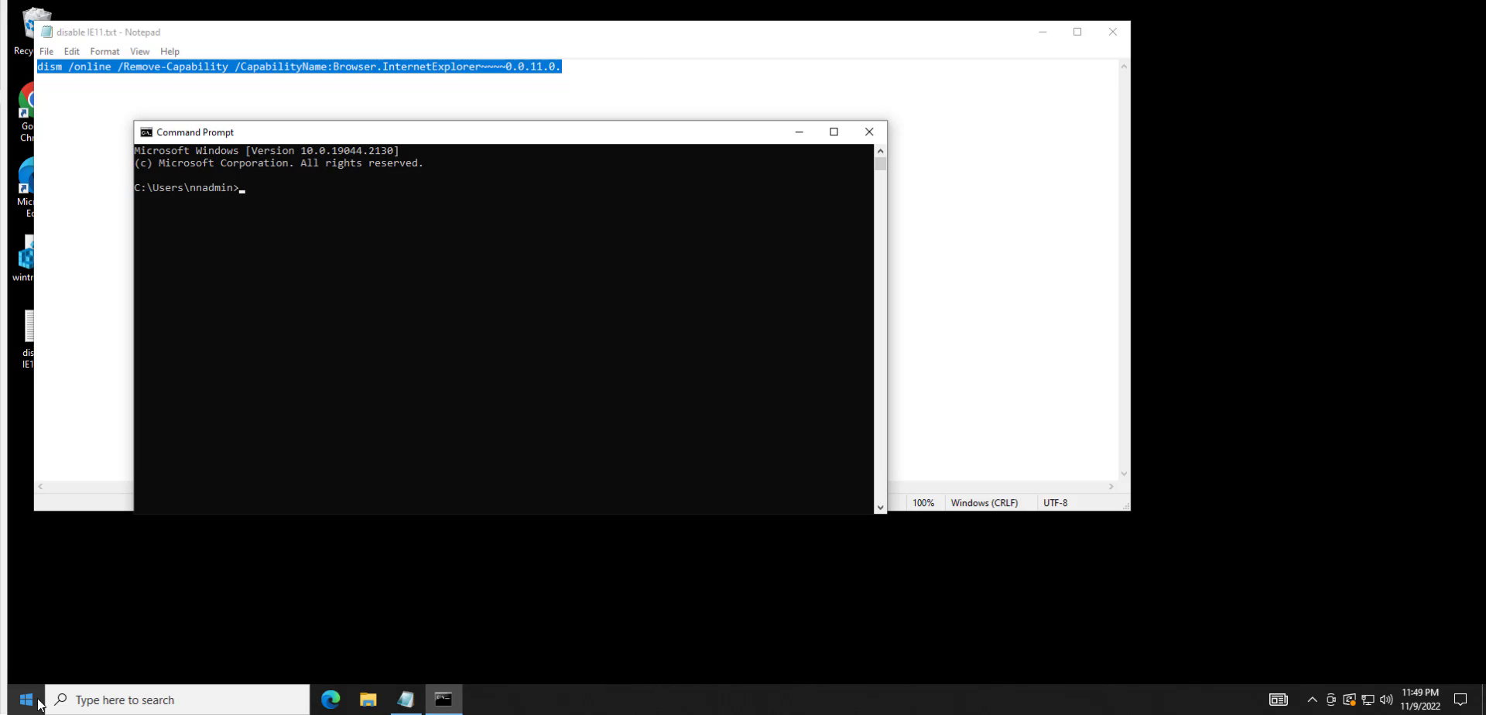
right_click(338, 347)
key(Return)
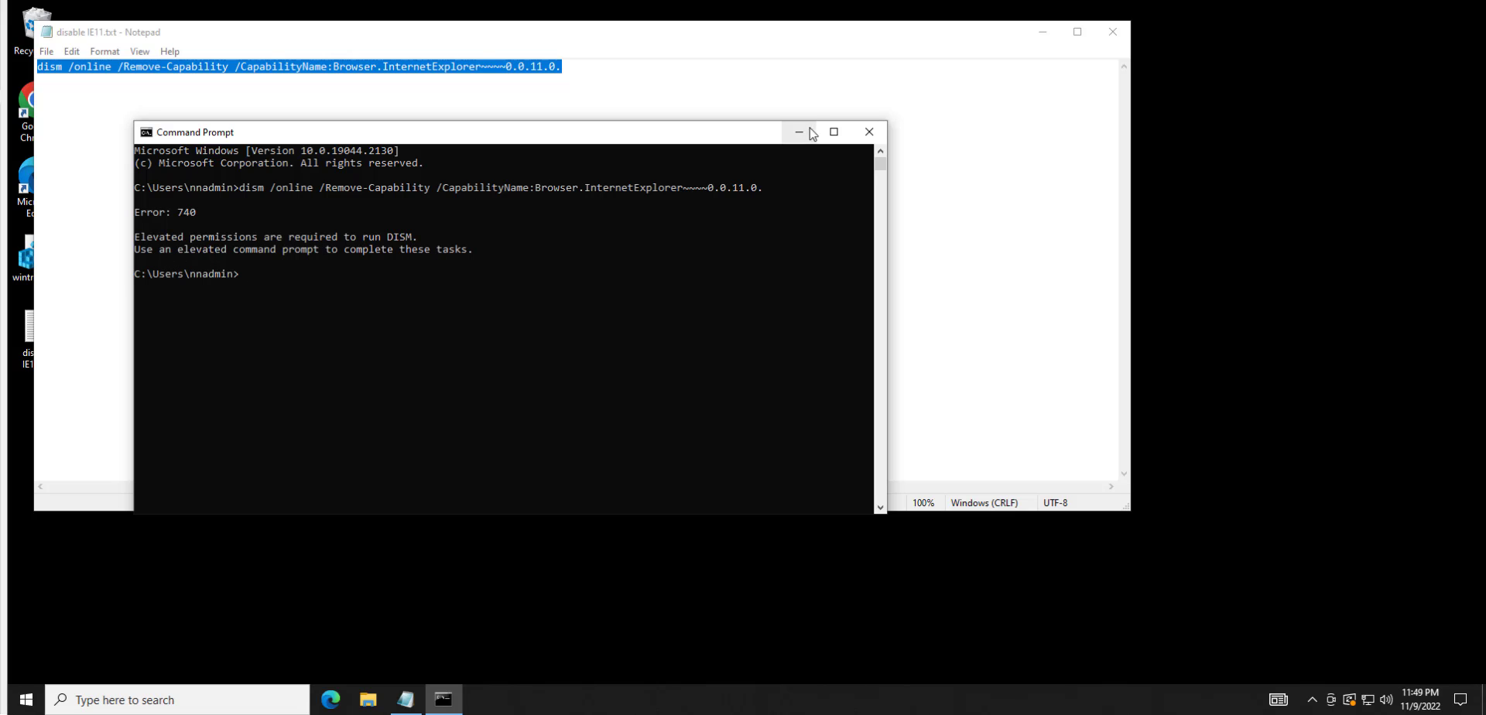
click(868, 134)
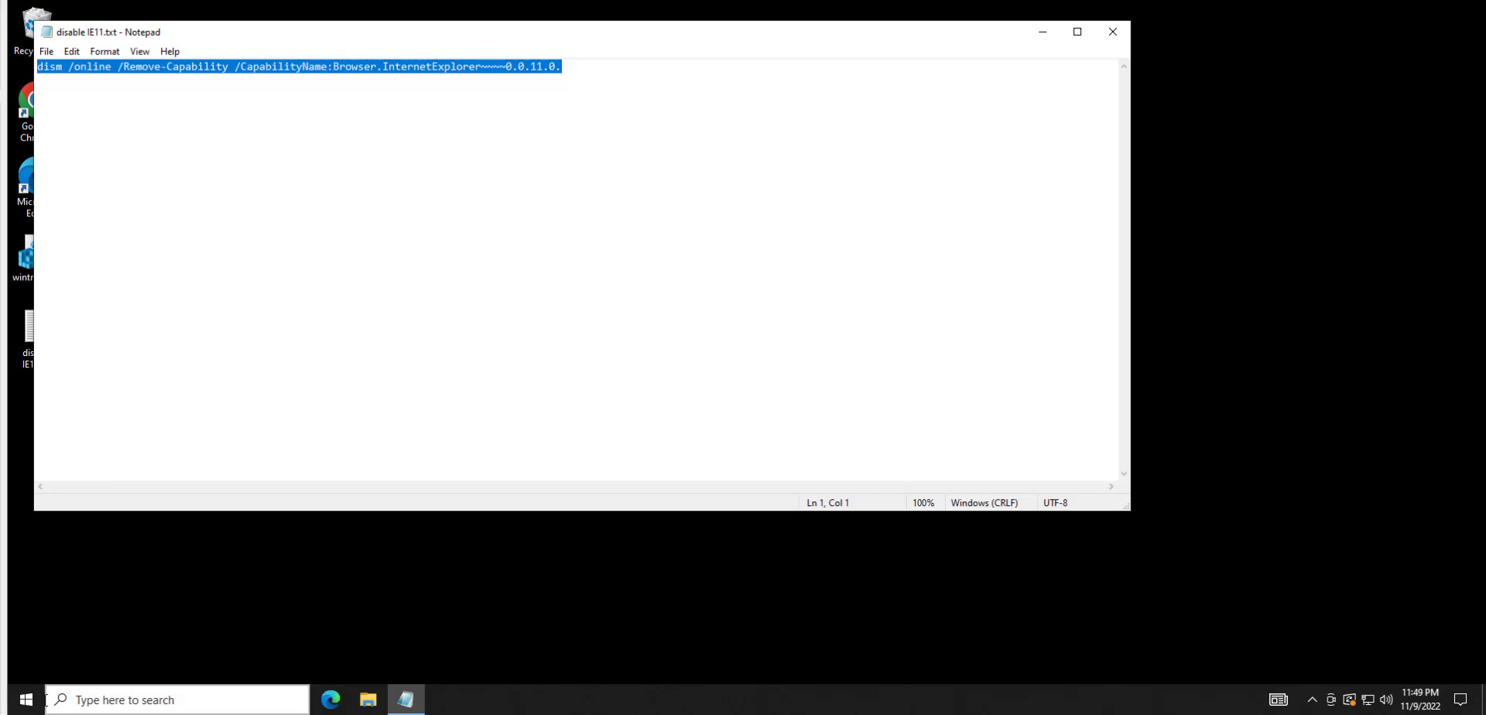
Search for cmd and open Command Prompt as administrator, approving the elevation request
click(23, 701)
text(cmd)
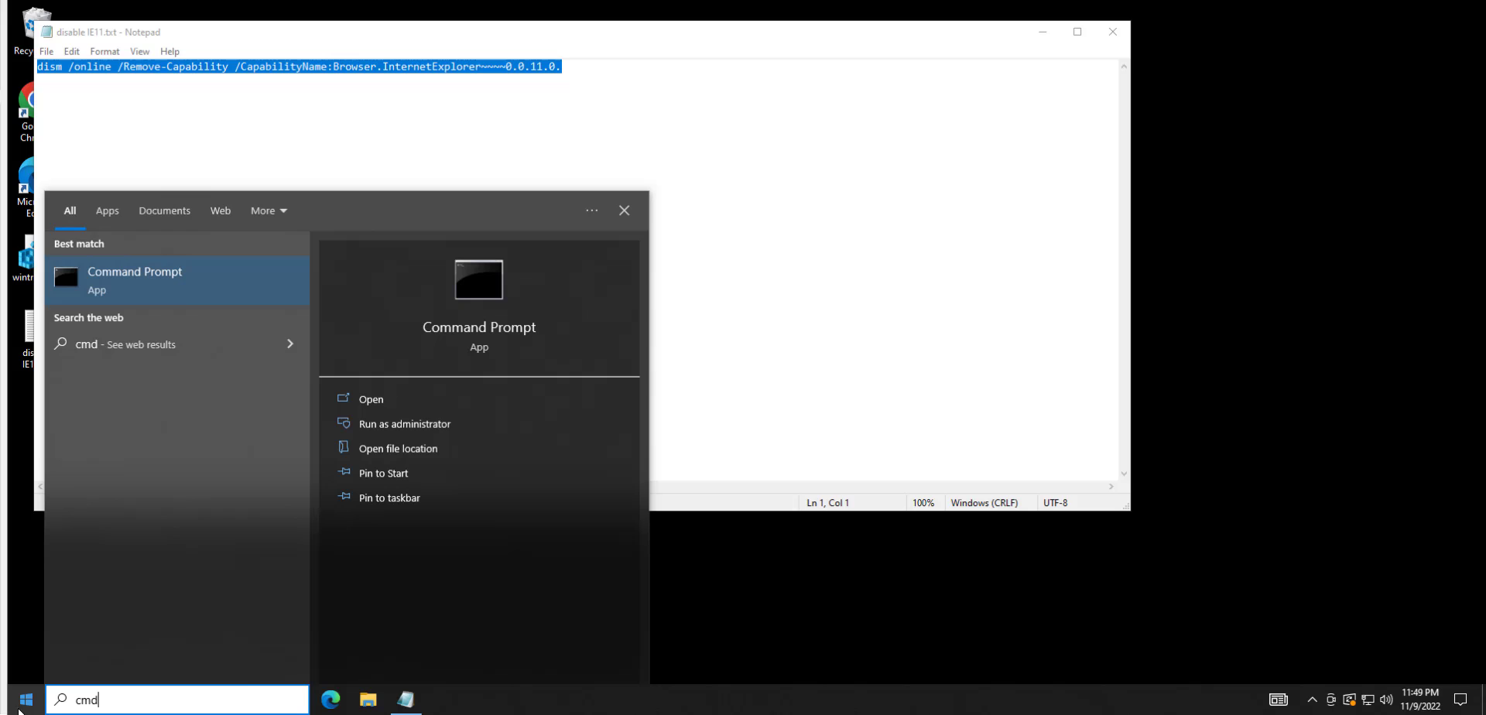
right_click(182, 271)
click(263, 284)
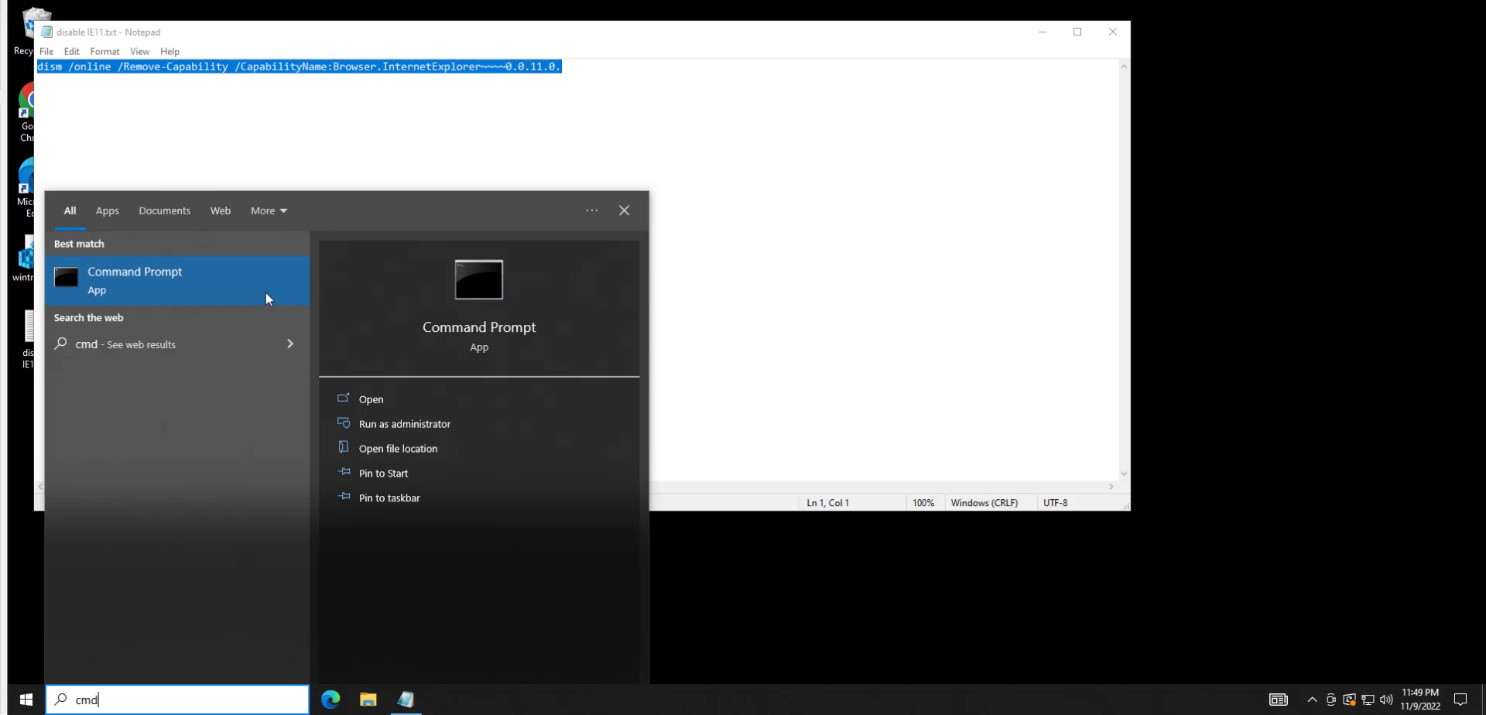
click(718, 452)
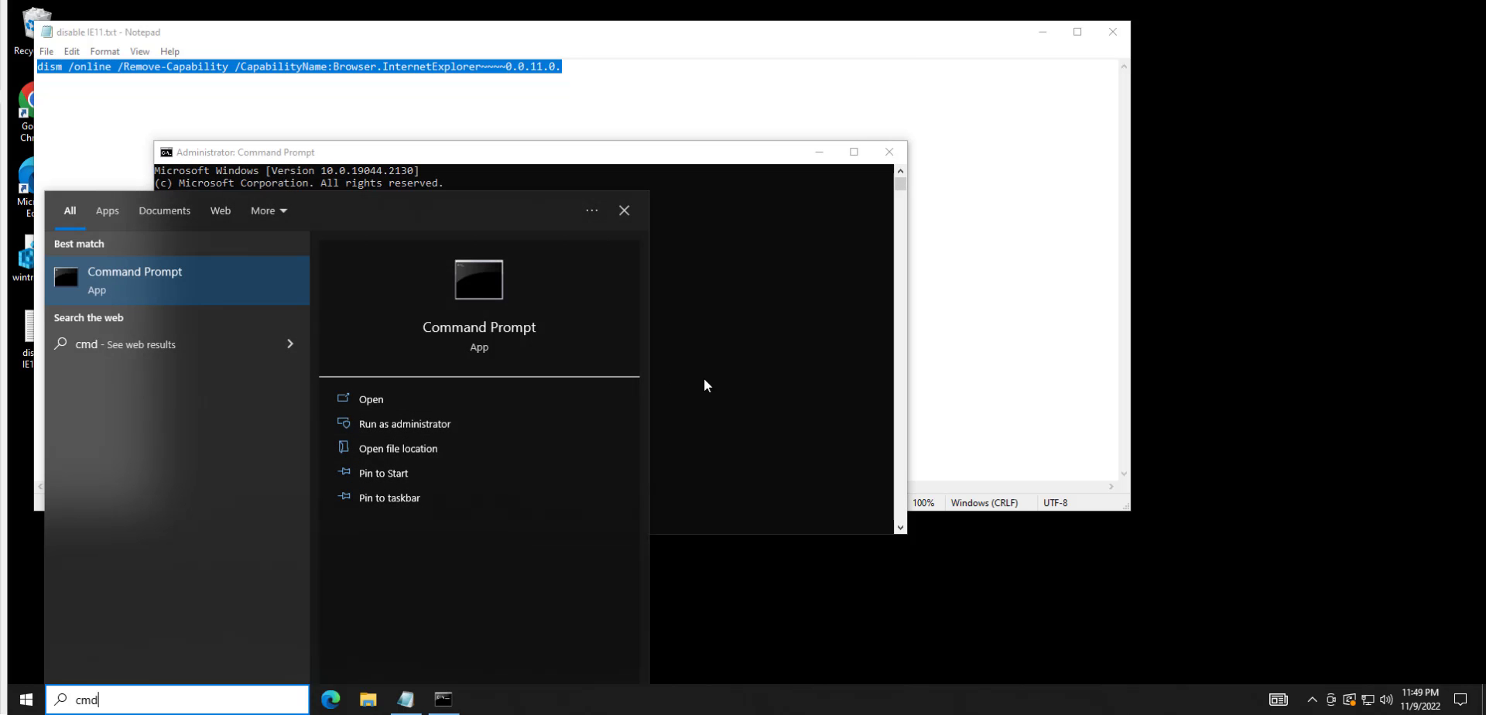
Copy the command from Notepad, run dism /online /Remove-Capability /CapabilityName:Browser.InternetExplorer~~~~0.0.11.0. in the elevated prompt, and exit the prompt
right_click(281, 65)
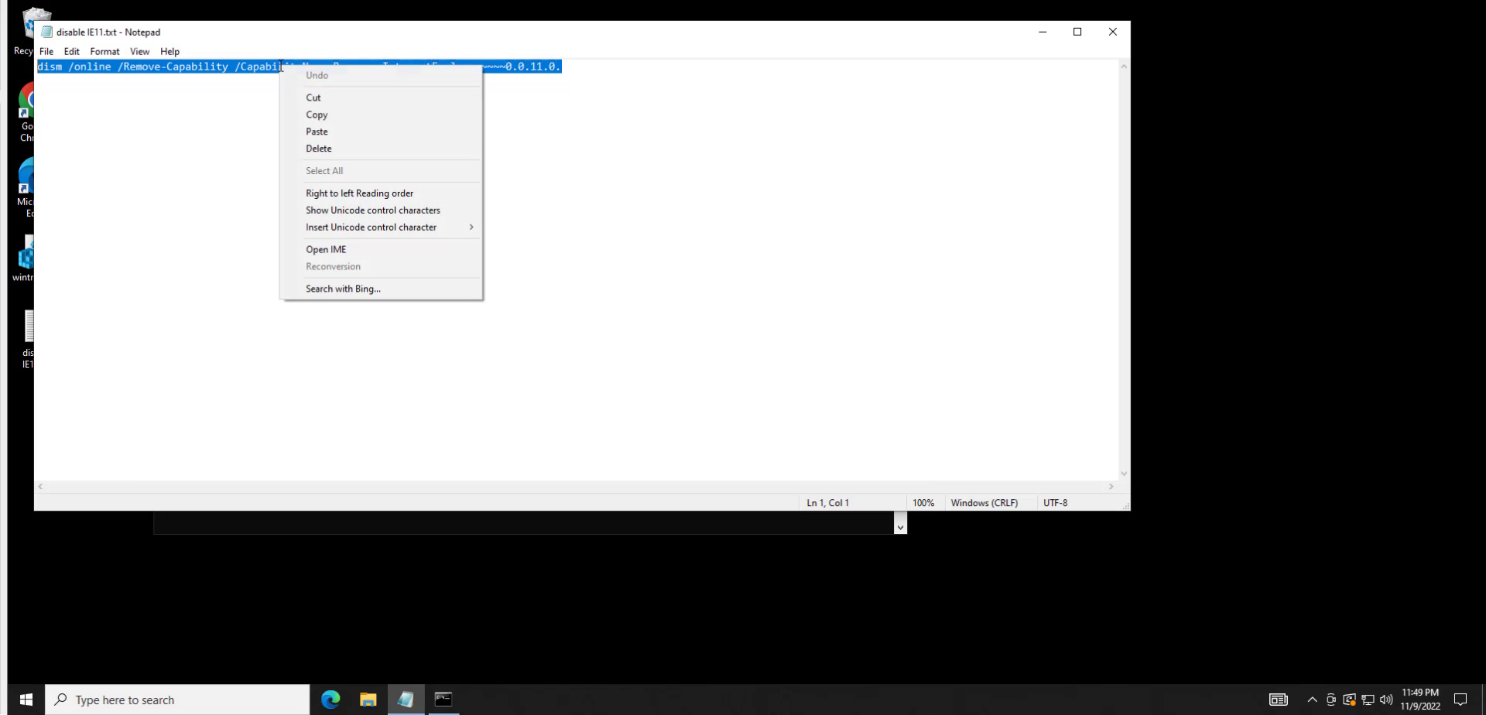
click(316, 115)
click(637, 518)
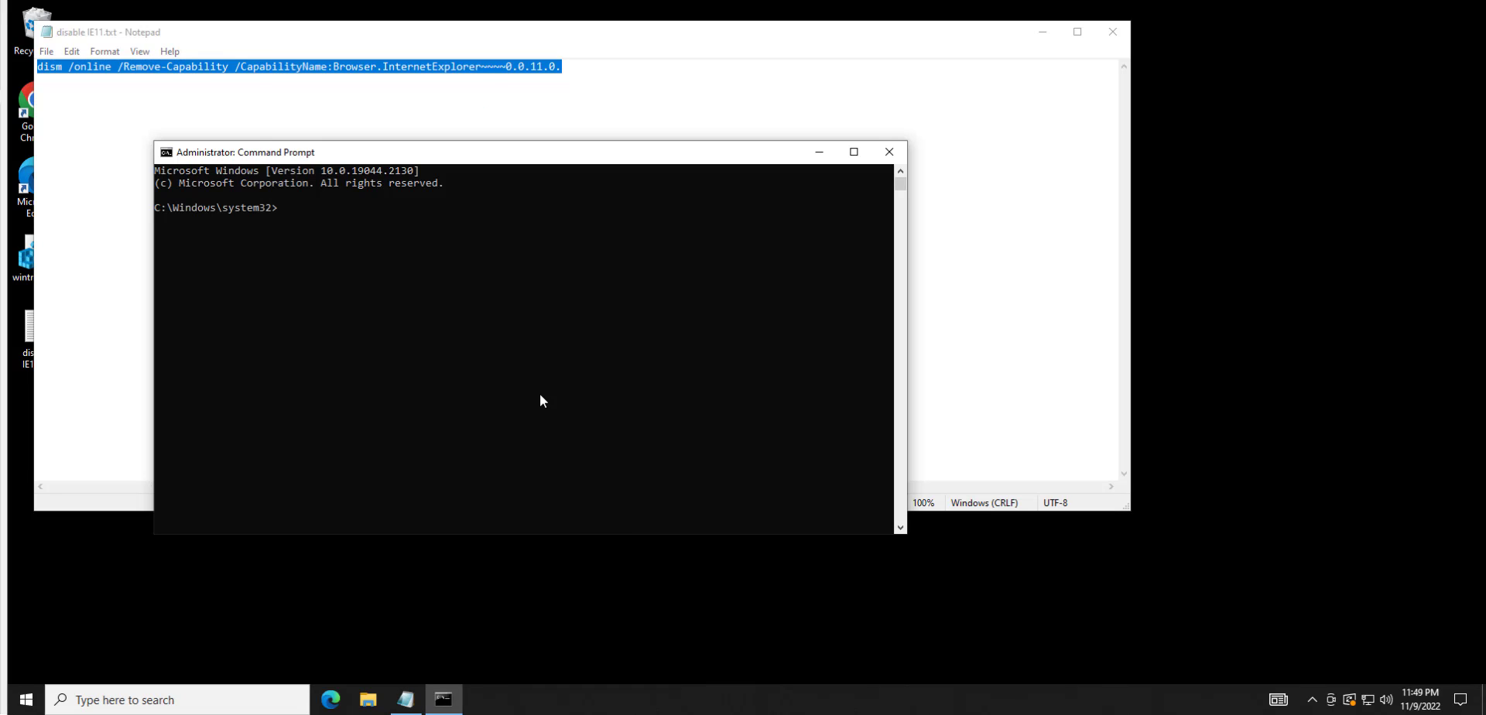
right_click(541, 393)
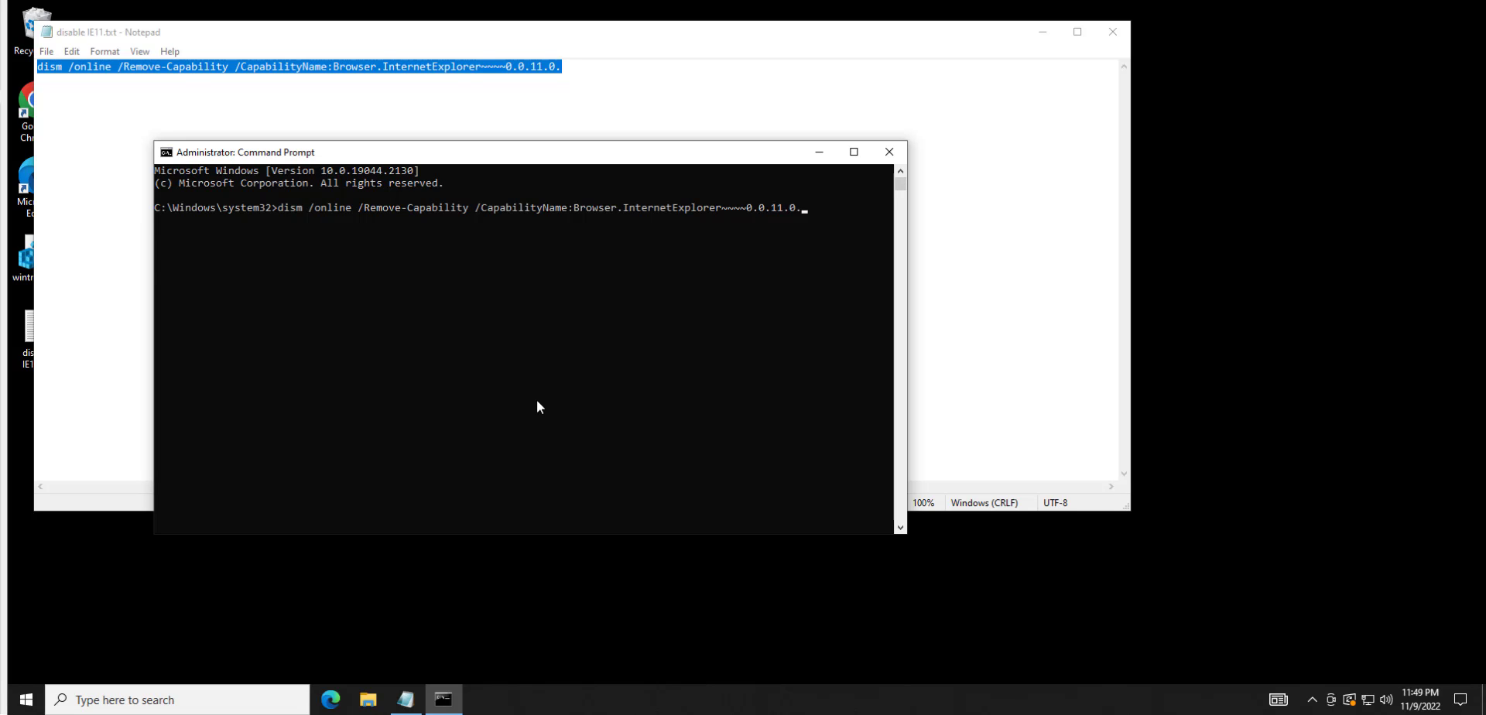
key(Return)
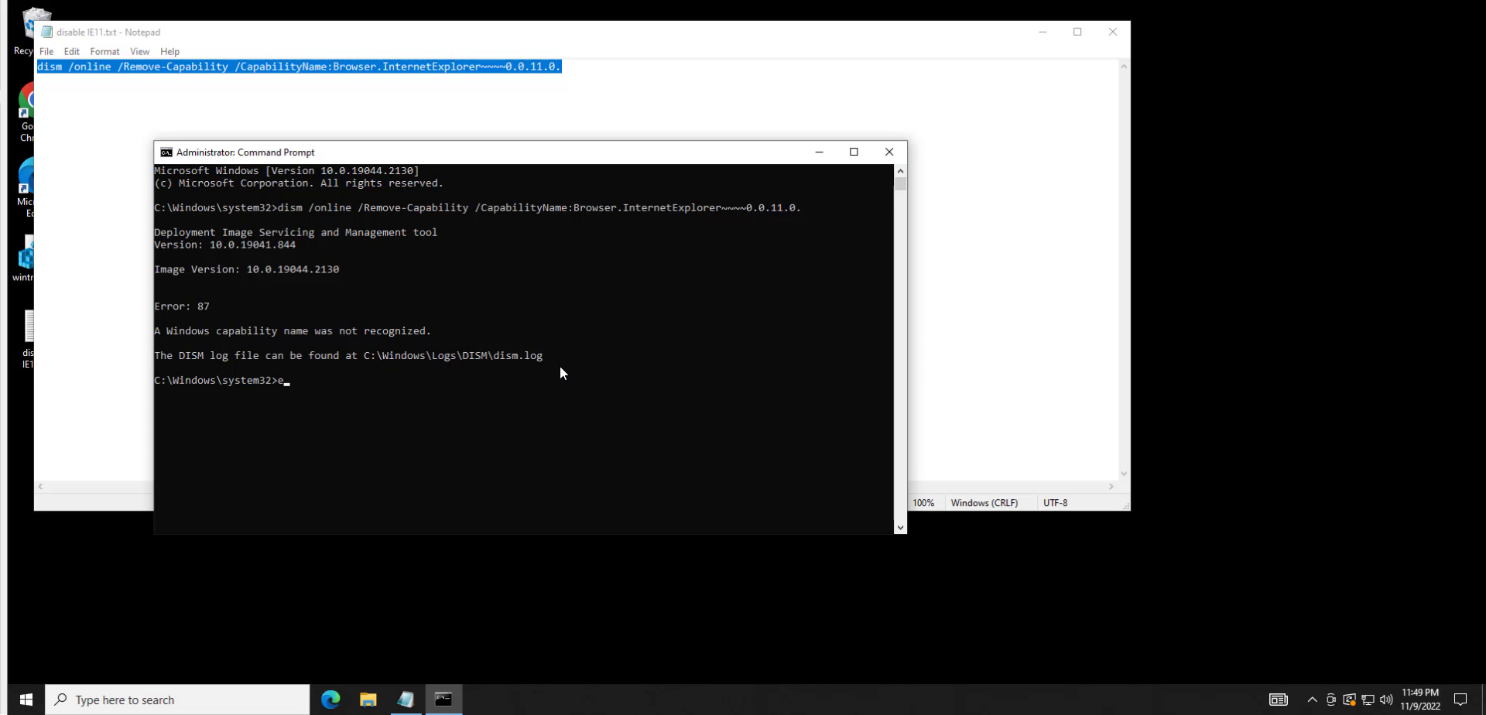
text(exit)
key(Return)
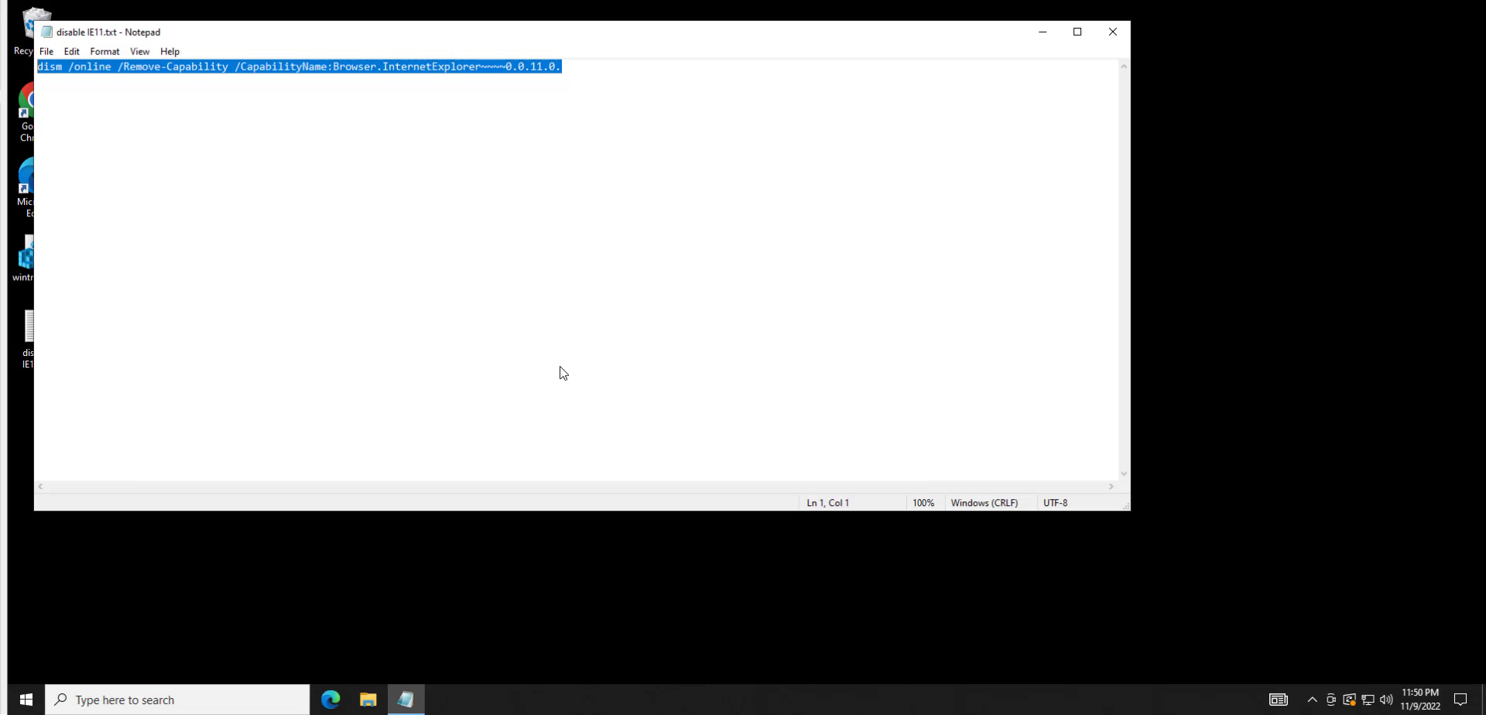